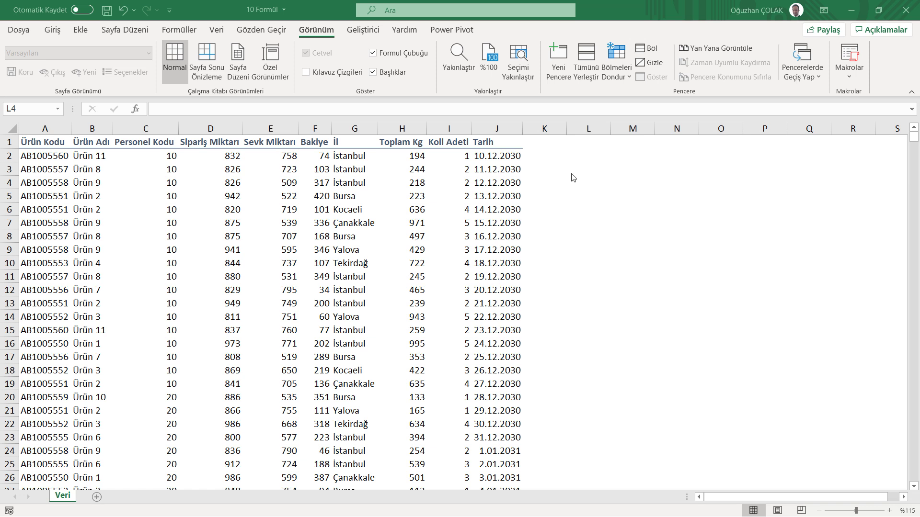
- Enter =EĞERSAY(B2:B1023;"Ürün 1") in L2 to count the Ürün 1 rows, giving 89
click(580, 156)
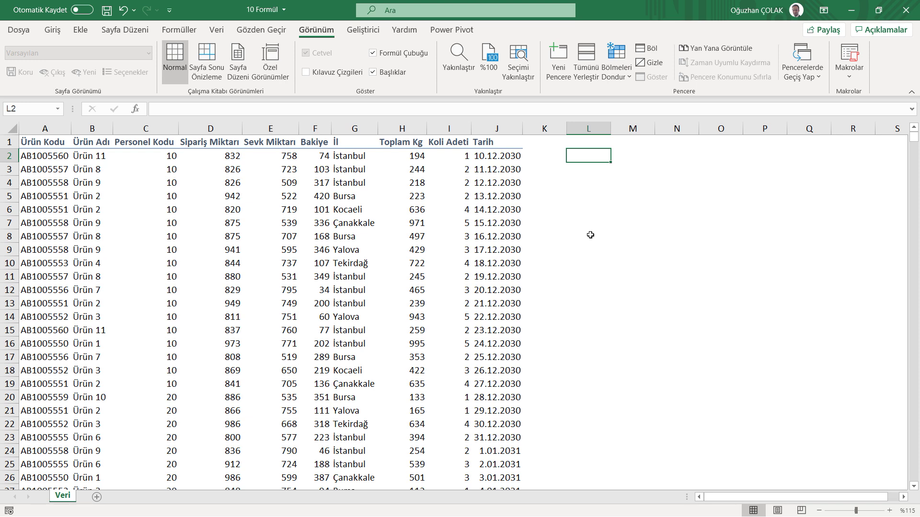
text(=)
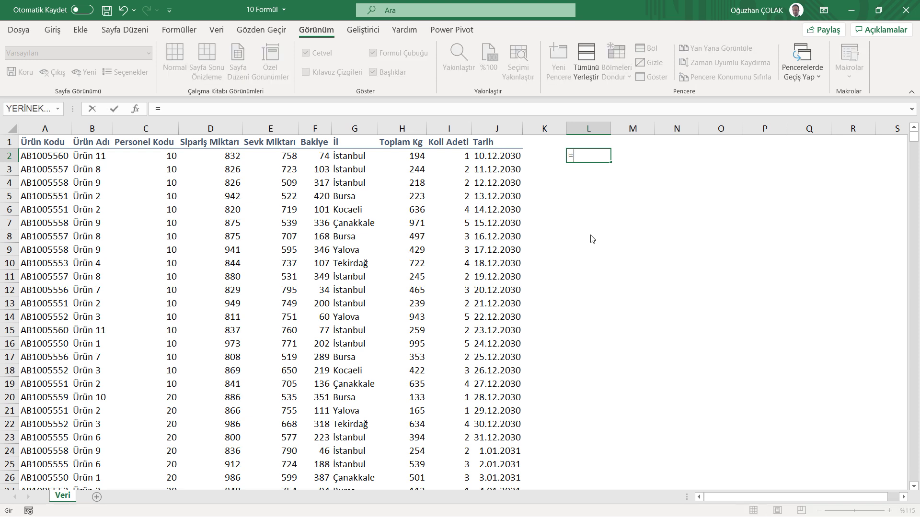
text(eğersay)
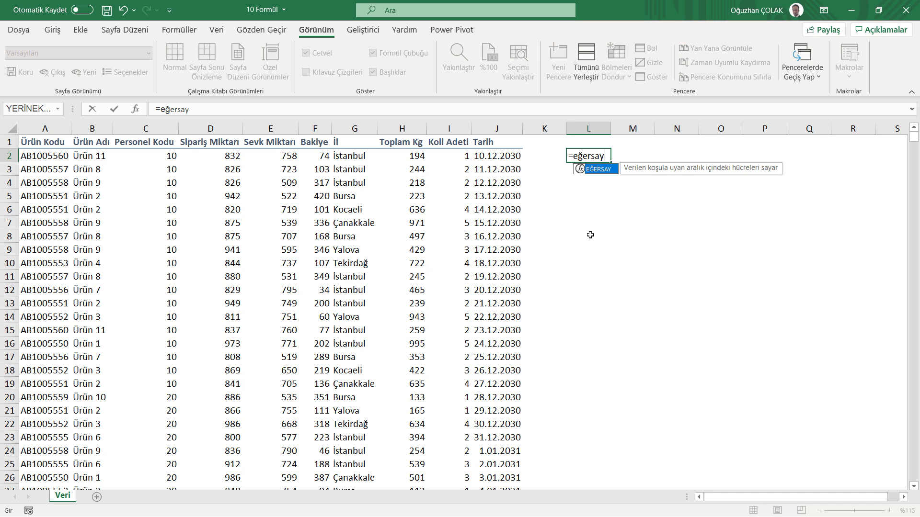
key(Tab)
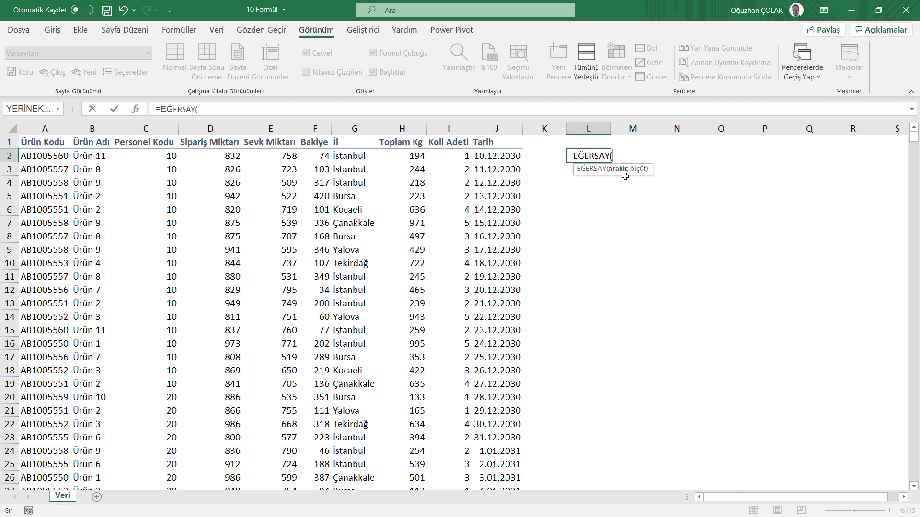
click(91, 156)
key(ctrl+shift+Down)
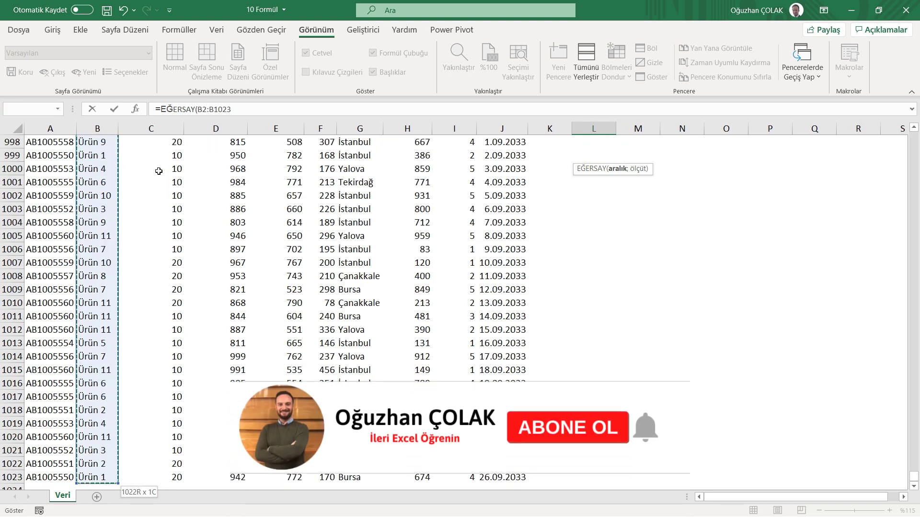
key(ctrl+BackSpace)
text(;)
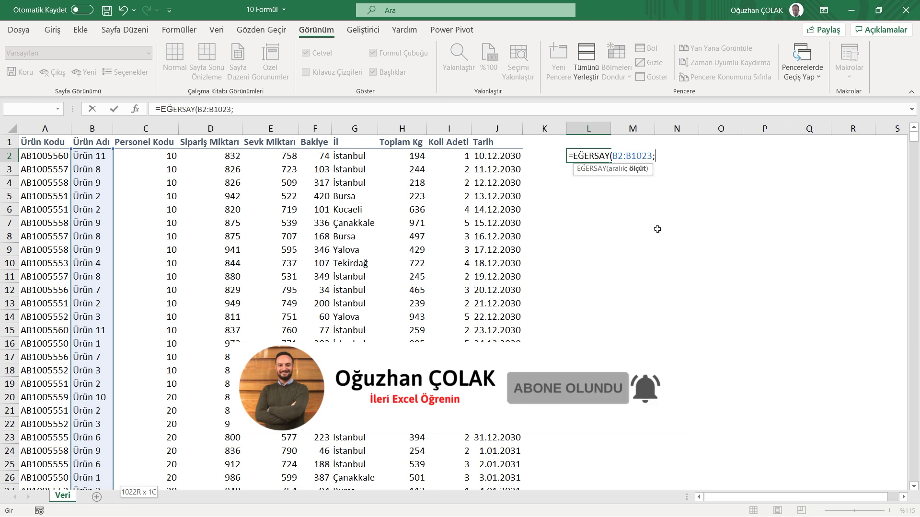
text("Ürün 1)
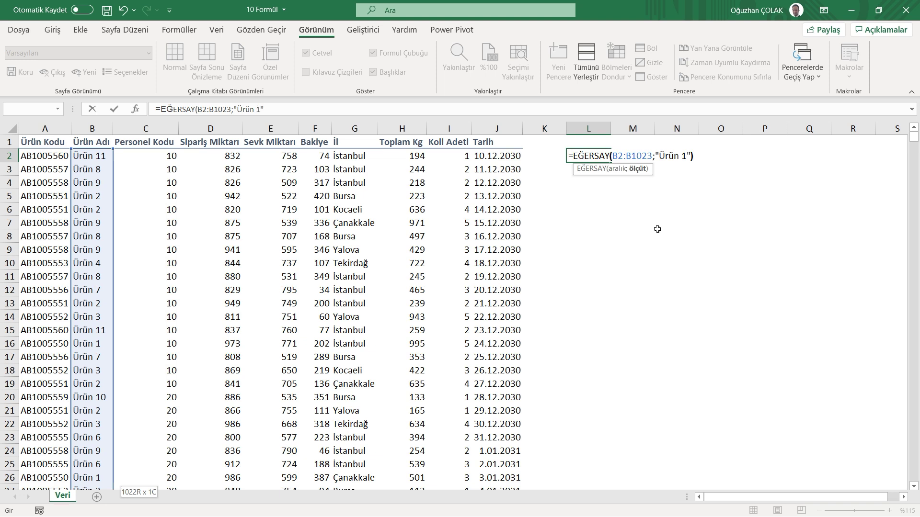
text())
key(Return)
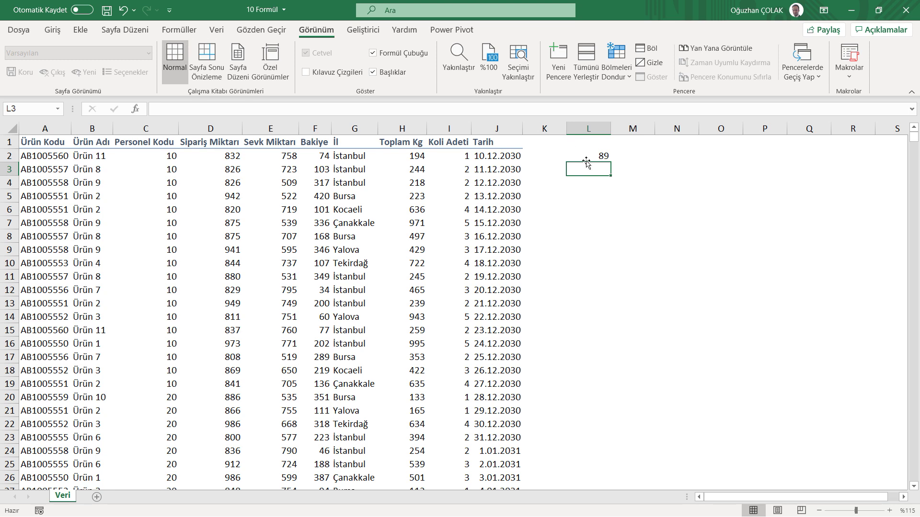
- Check the L2 count formula against the selected Ürün Adı column range
click(587, 158)
click(108, 147)
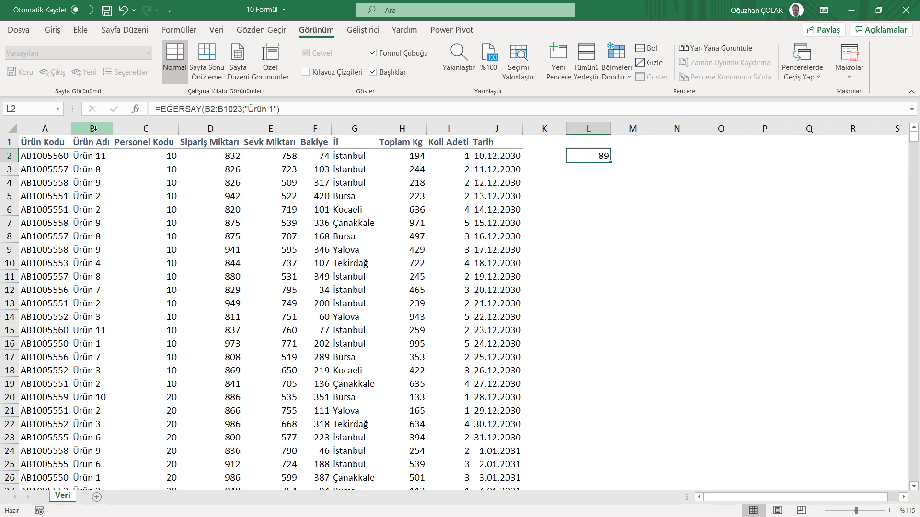
key(ctrl+shift+Down)
click(598, 157)
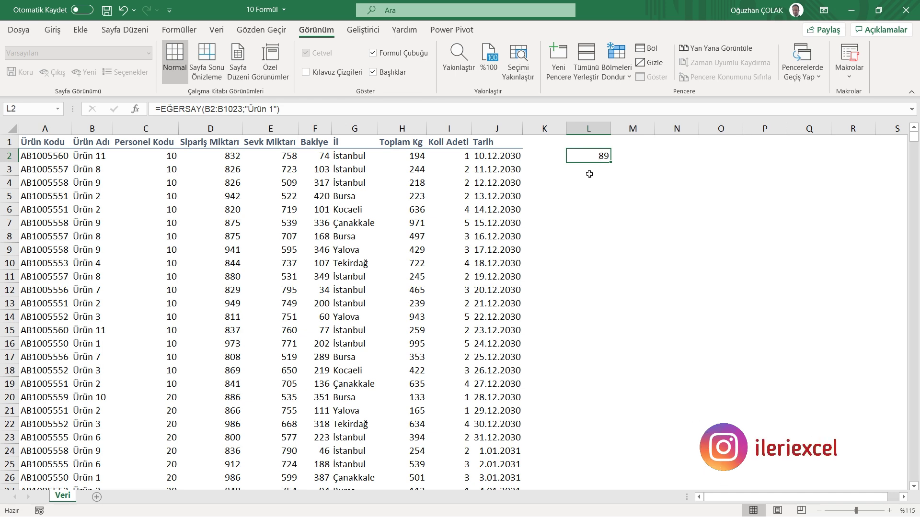
click(590, 173)
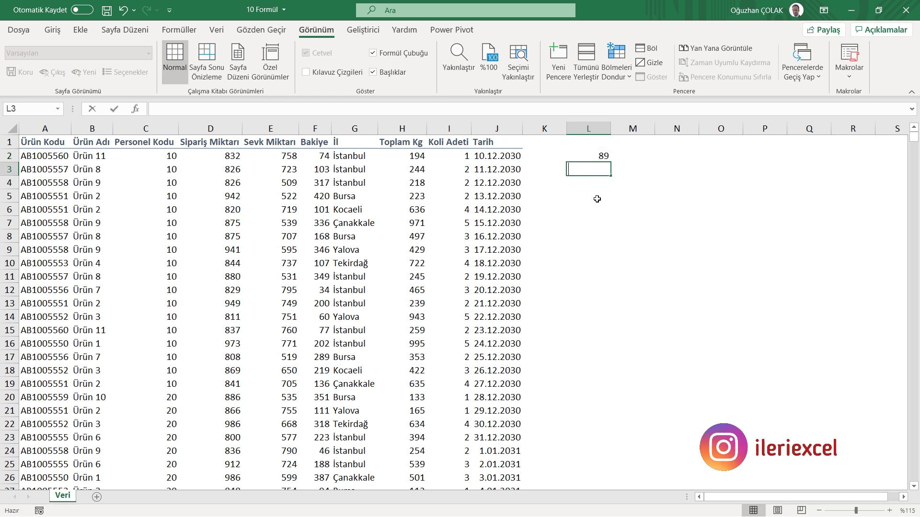
- Enter =EĞERSAY(B:B;B3) in L3, counting B3's product Ürün 8 across column B (73)
text(=eğersa)
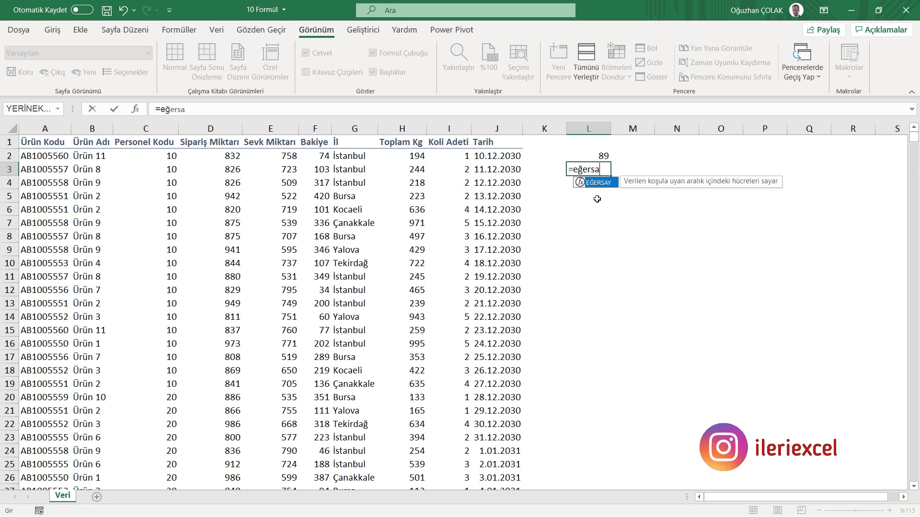
key(Tab)
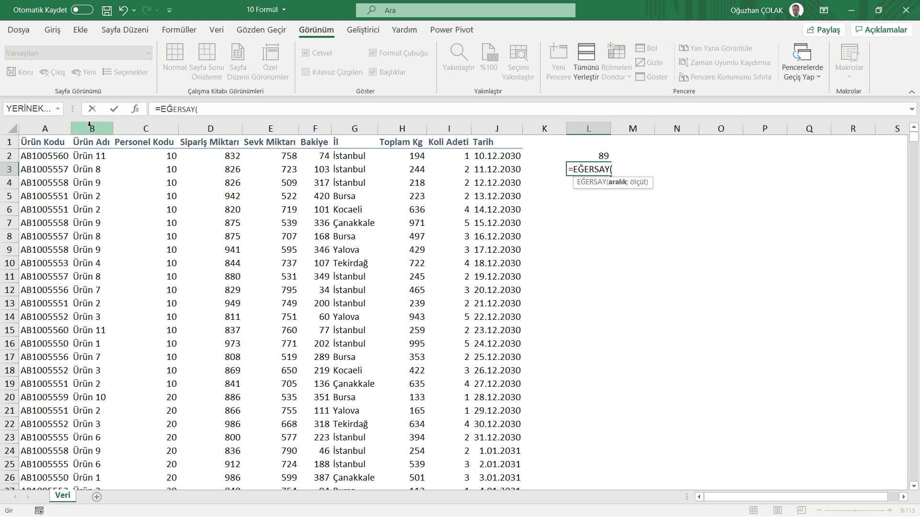
click(89, 123)
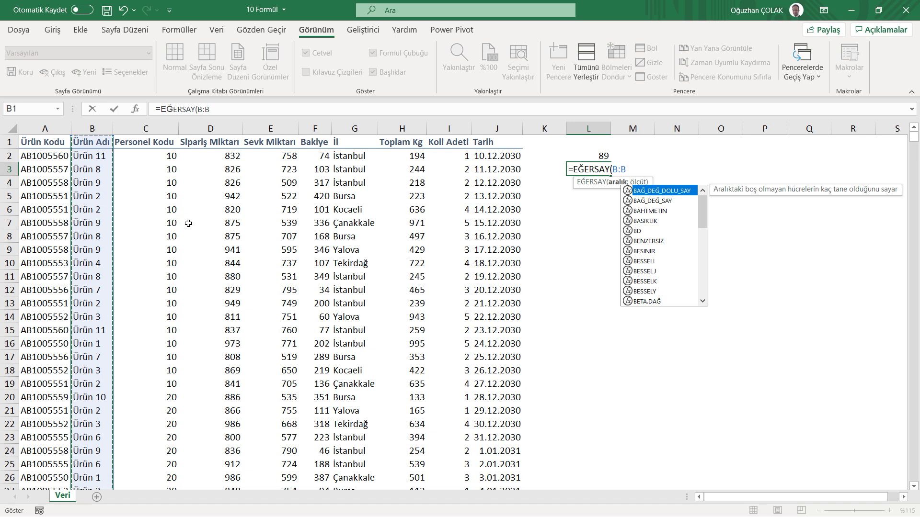
text(;)
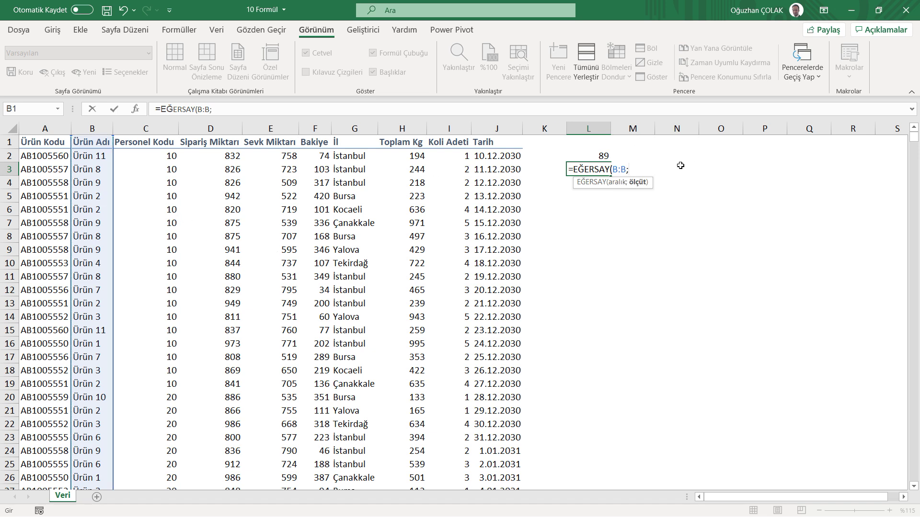
click(95, 171)
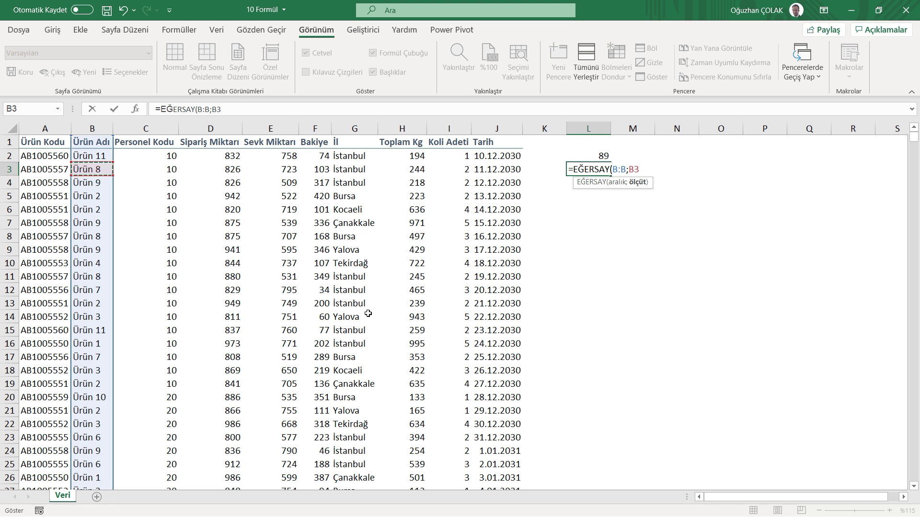
text())
key(Return)
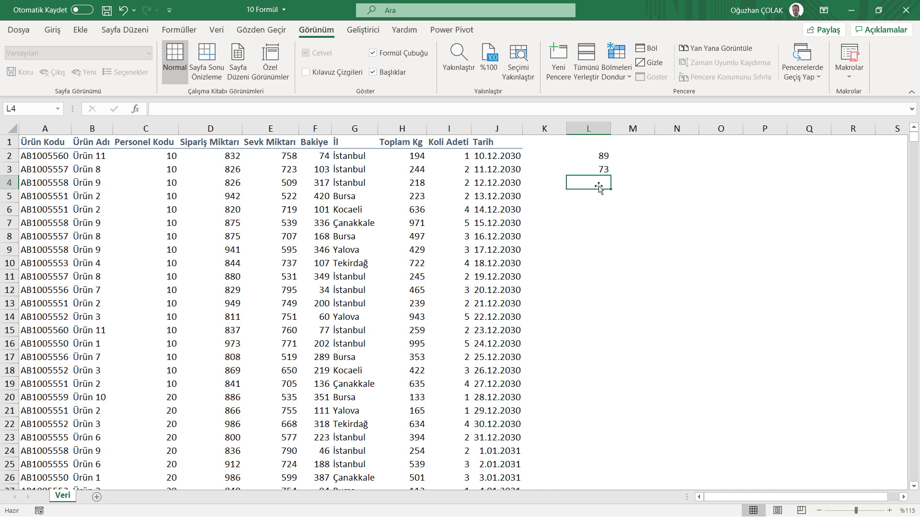
click(587, 172)
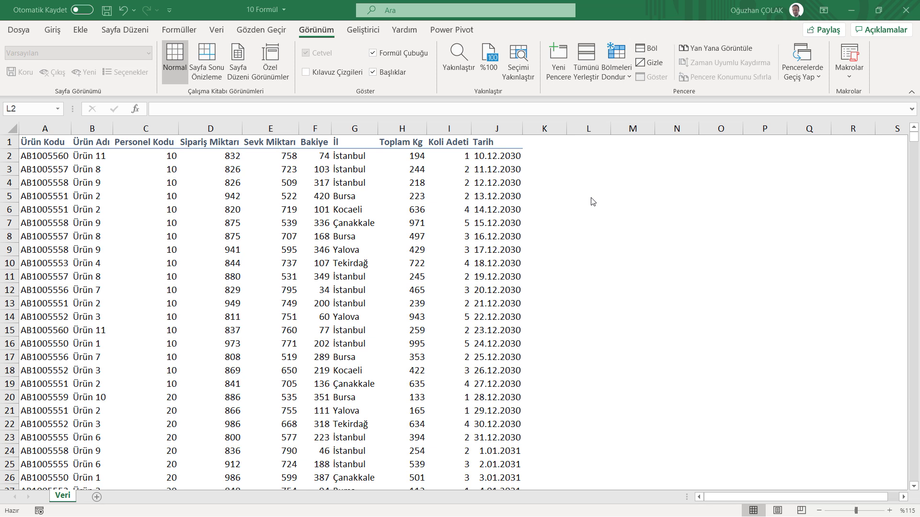
- Enter =ETOPLA(B:B;B3;D:D) in L2, summing Ürün 8's Sipariş Miktarı to 65845
drag(585, 170, 588, 158)
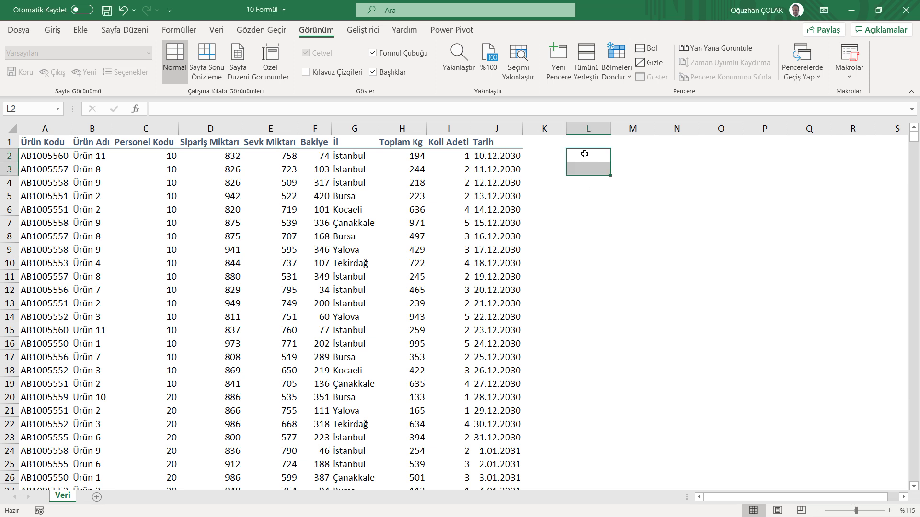
click(587, 153)
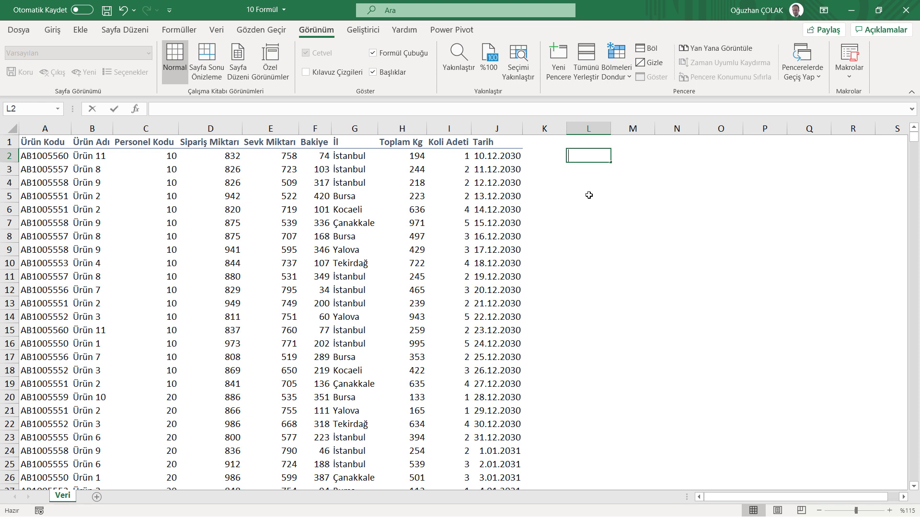
text(=etopla)
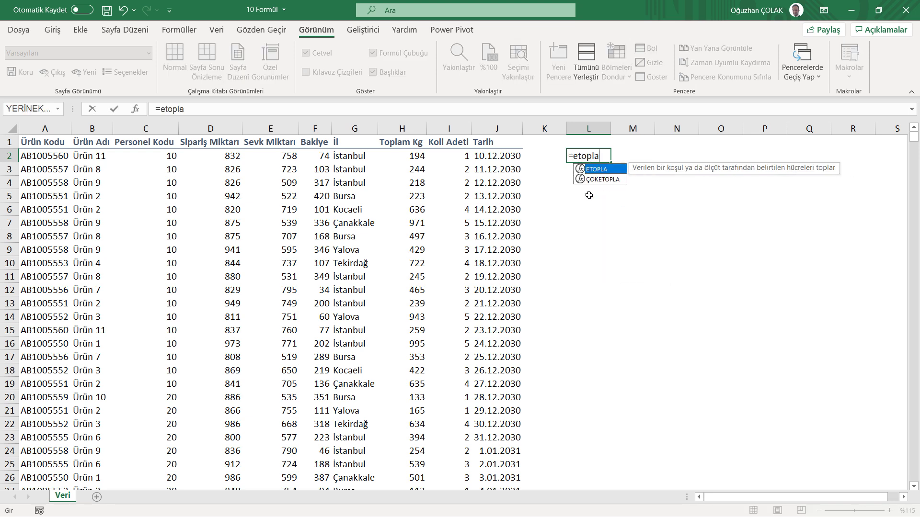
key(Tab)
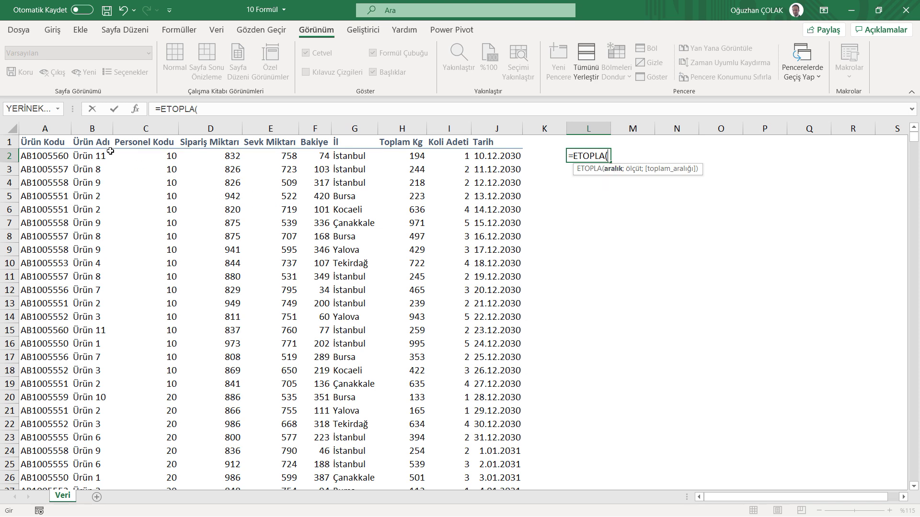
click(92, 128)
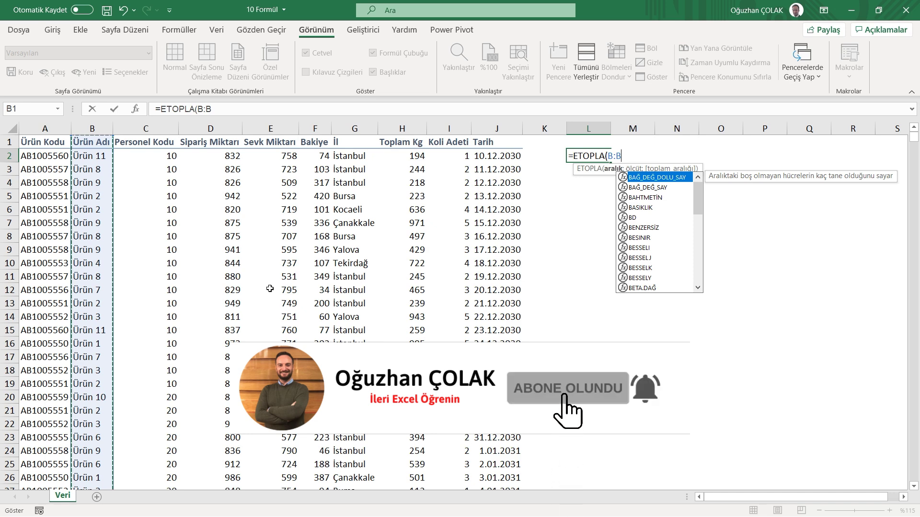
text(;)
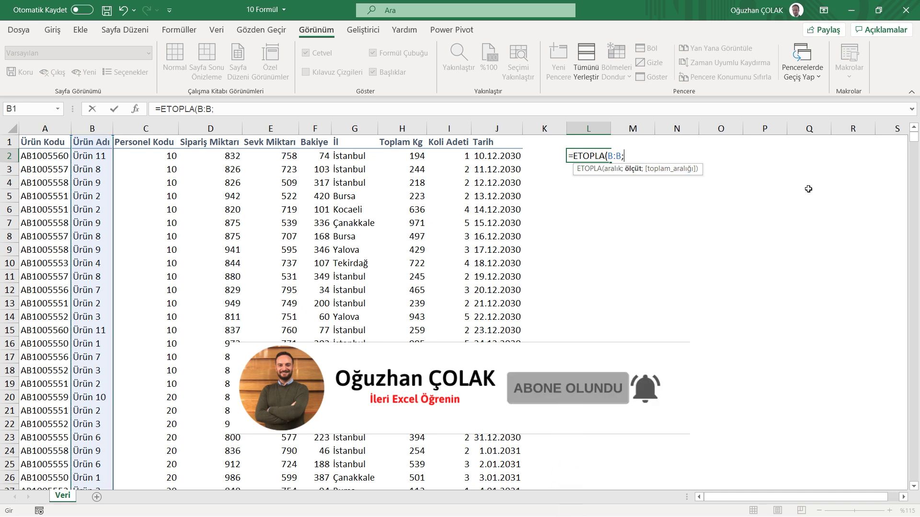
click(105, 170)
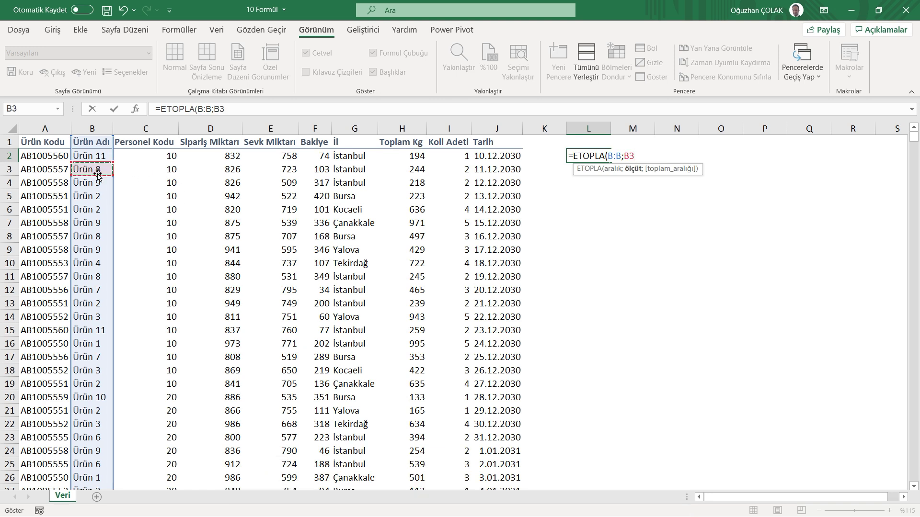
text(;)
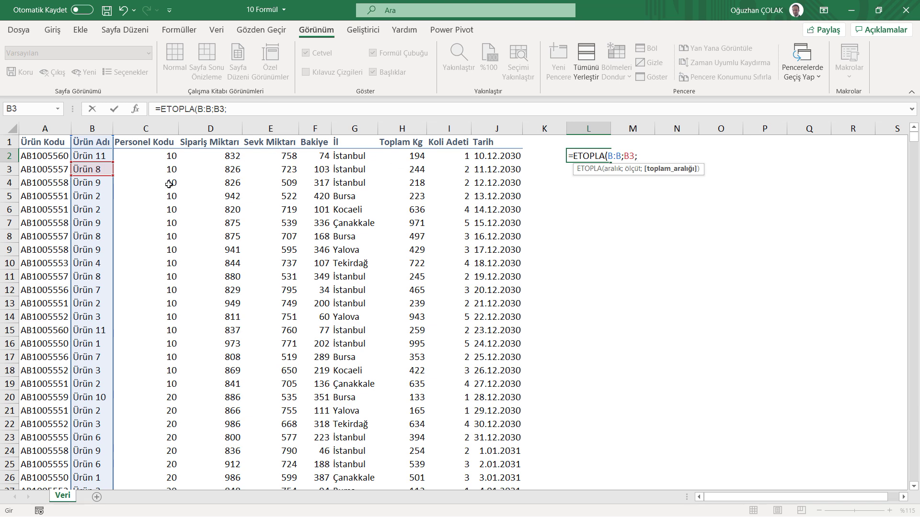
click(225, 128)
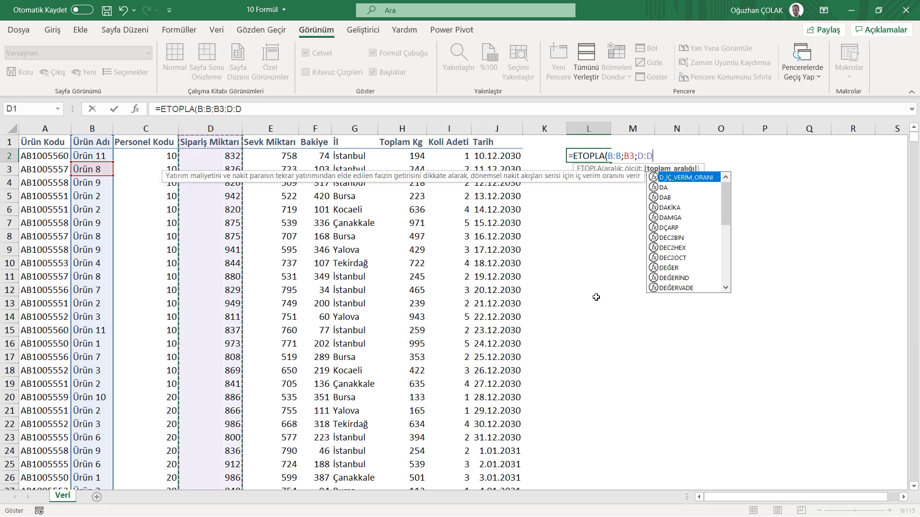
text())
key(Return)
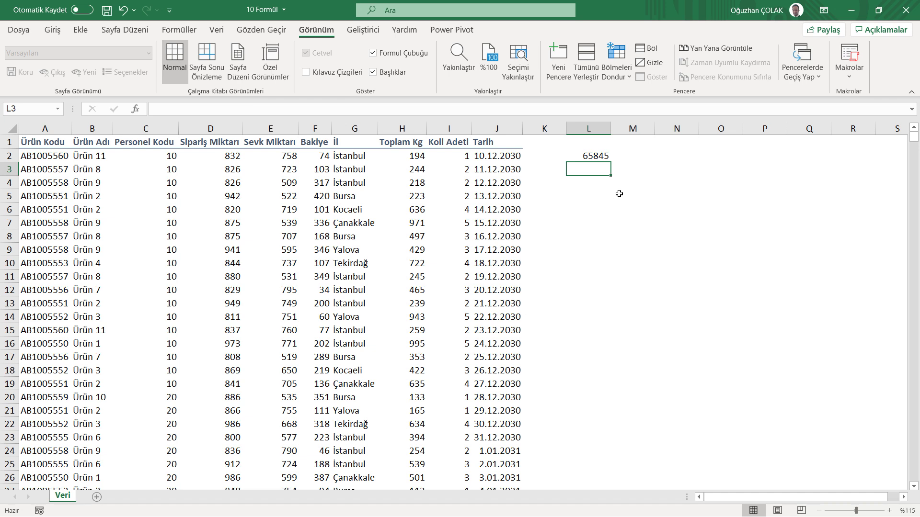
- Open the L2 formula to review its highlighted ranges, leaving it unchanged
click(599, 156)
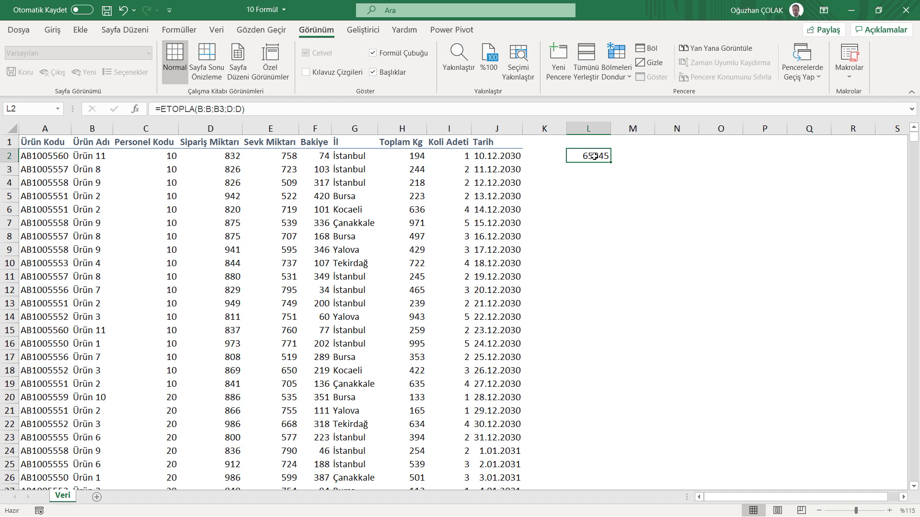
double_click(594, 156)
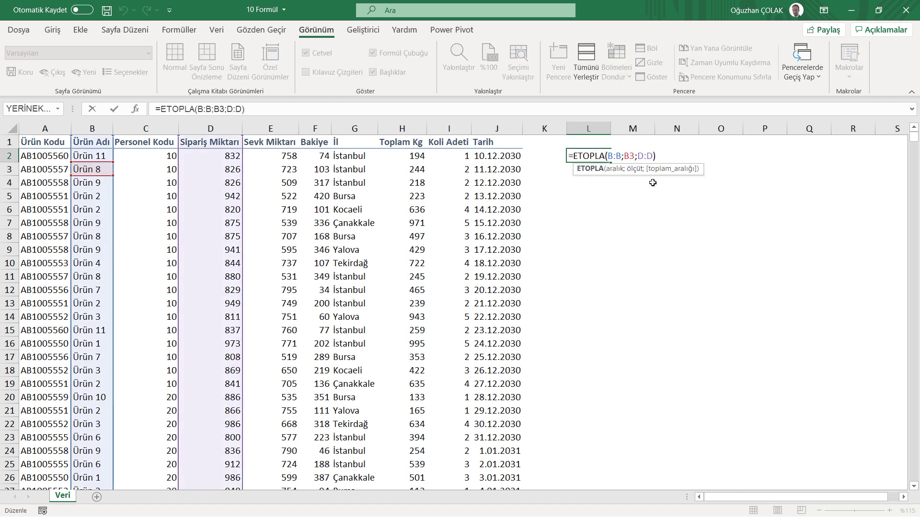
key(Return)
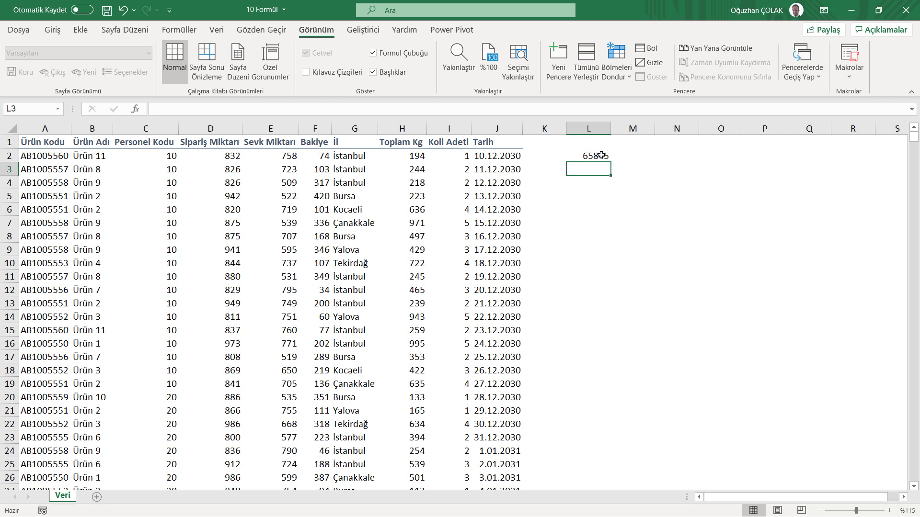
click(601, 157)
- Enter =ETOPLA(B:B;"Ürün 1";E:E) in L3 to total Ürün 1's Sevk Miktarı
click(591, 168)
text(=etopla)
key(Tab)
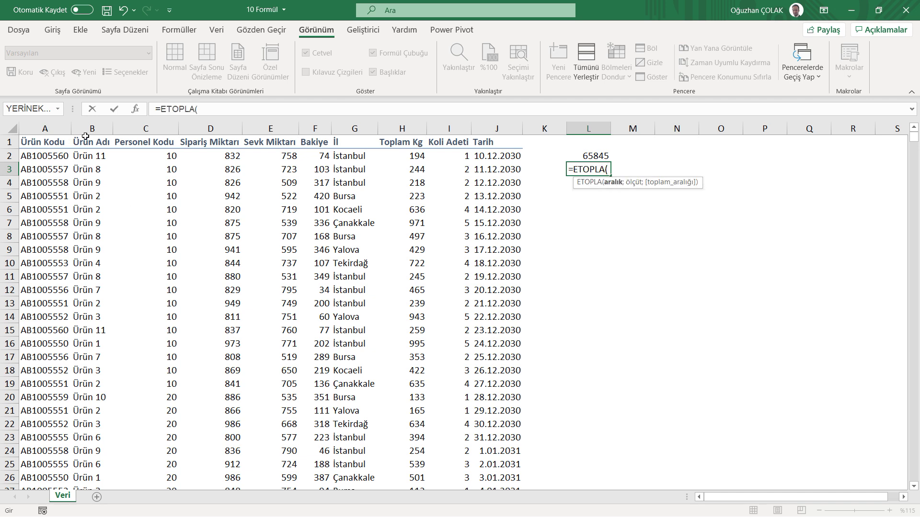
click(92, 128)
text(;)
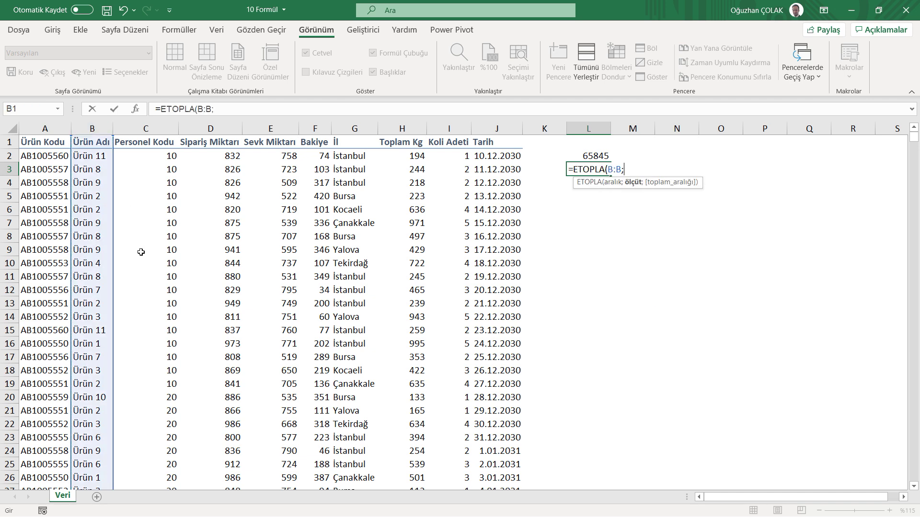
text("Ürün 1")
text(;)
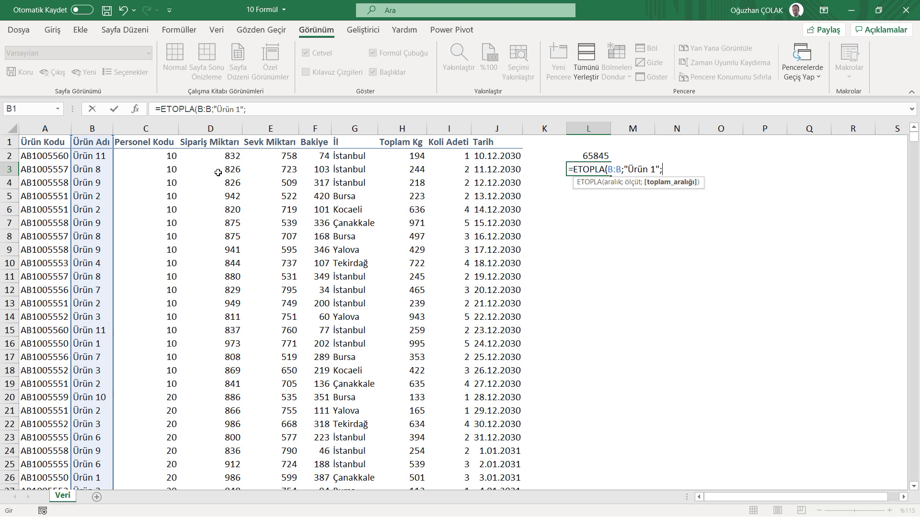
click(281, 128)
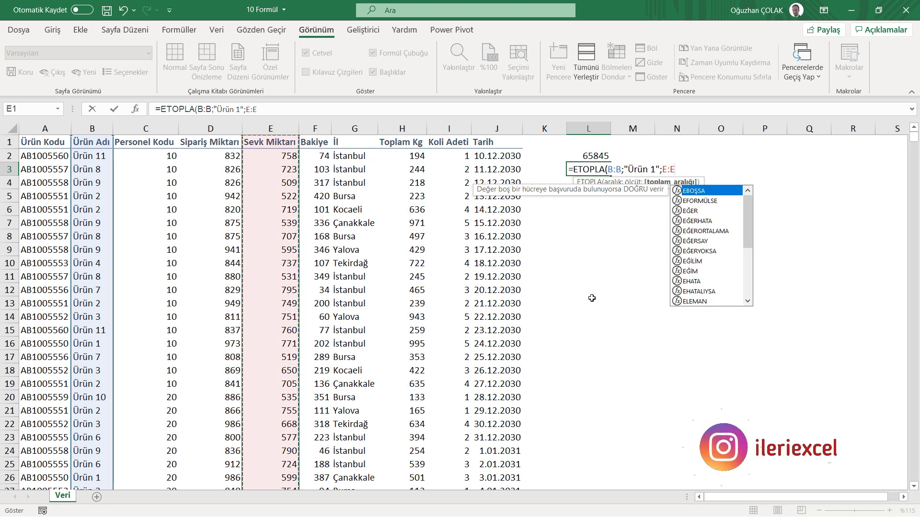
text())
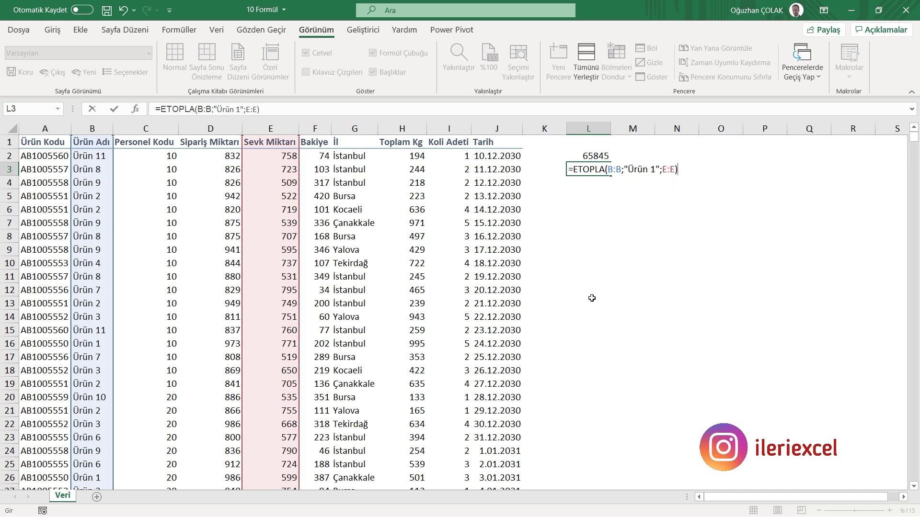
key(Return)
click(592, 167)
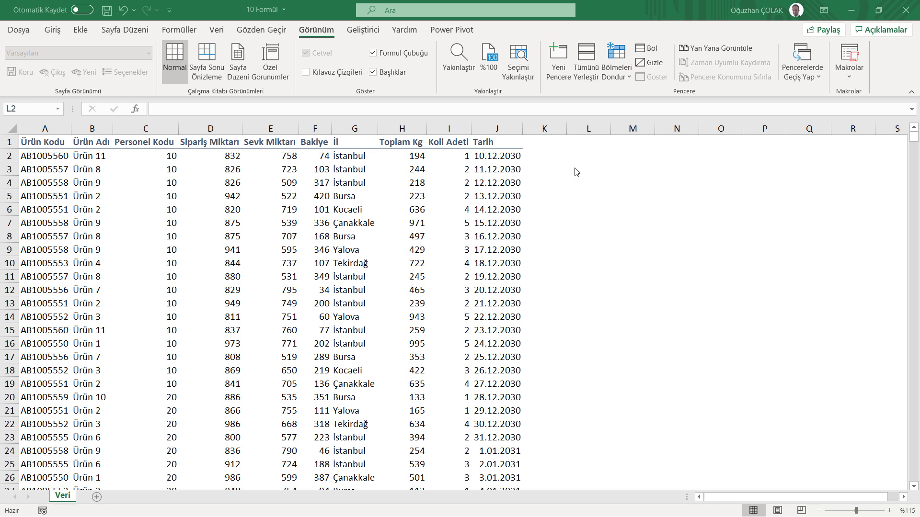
click(588, 160)
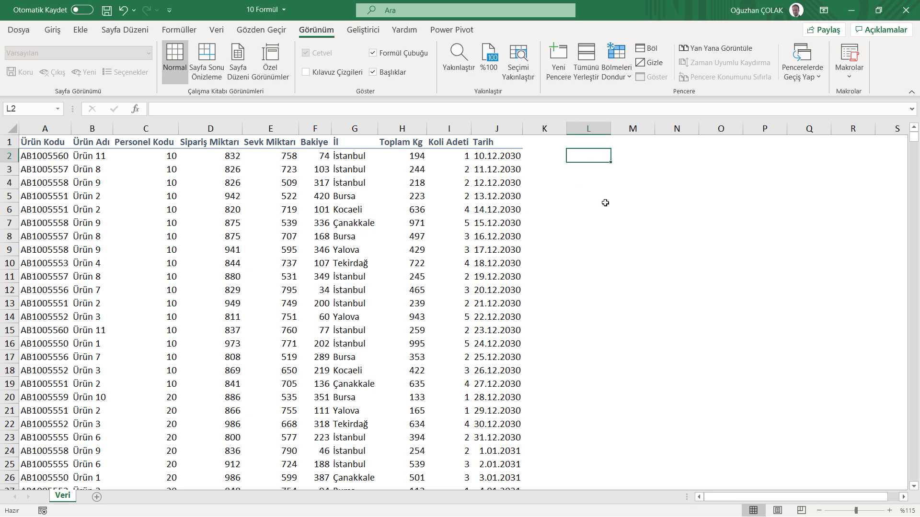
text(=bağ)
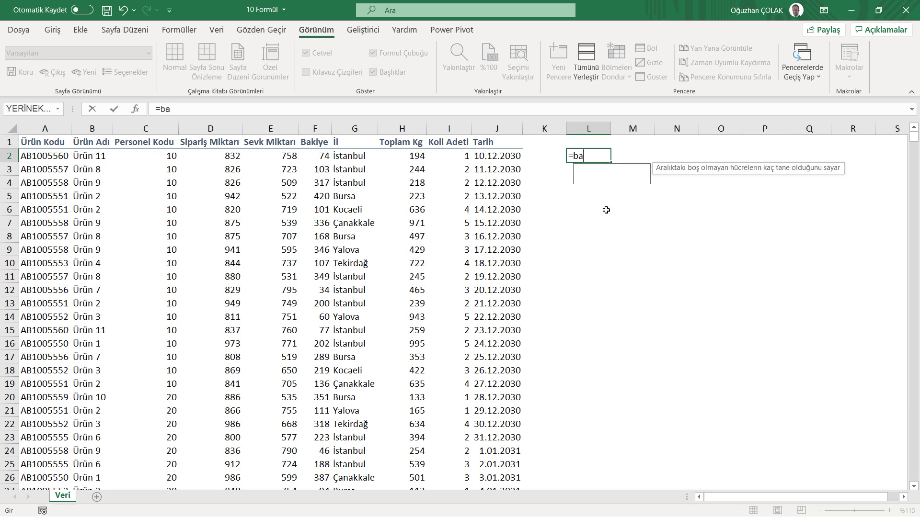
key(Down)
key(Tab)
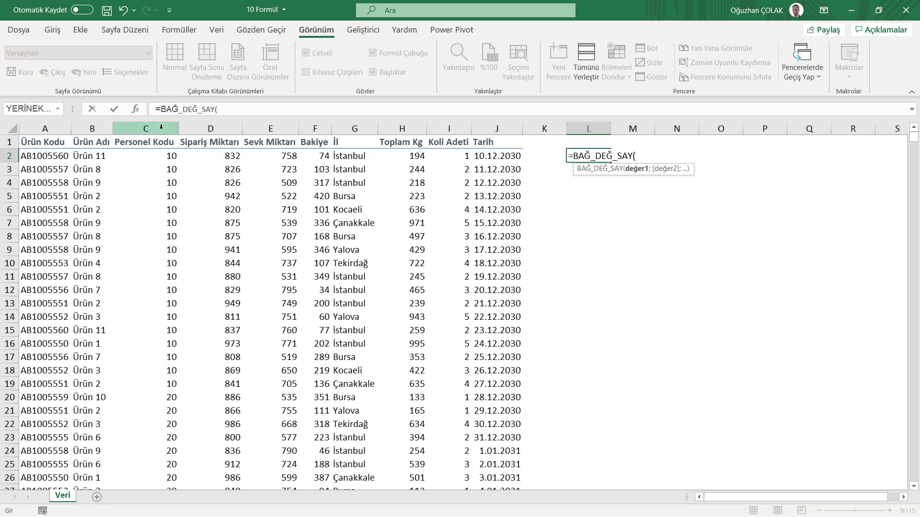
drag(161, 127, 267, 134)
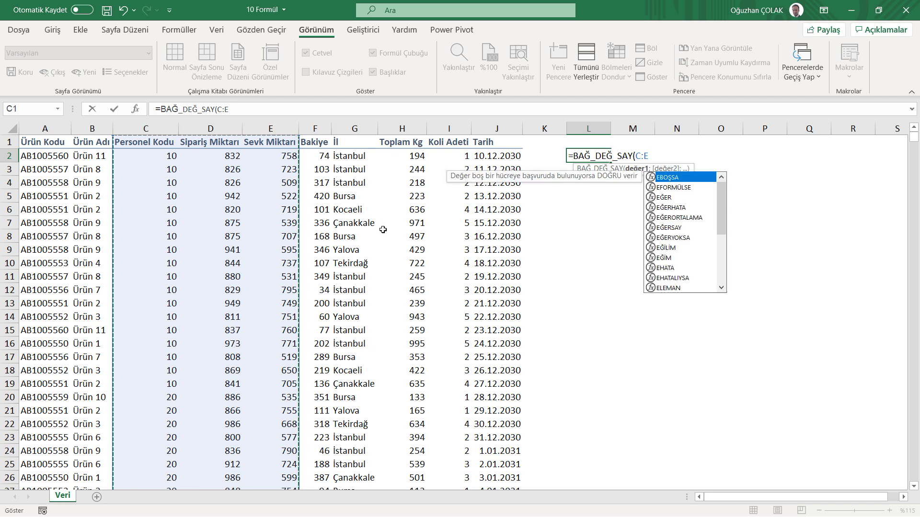
text())
key(Return)
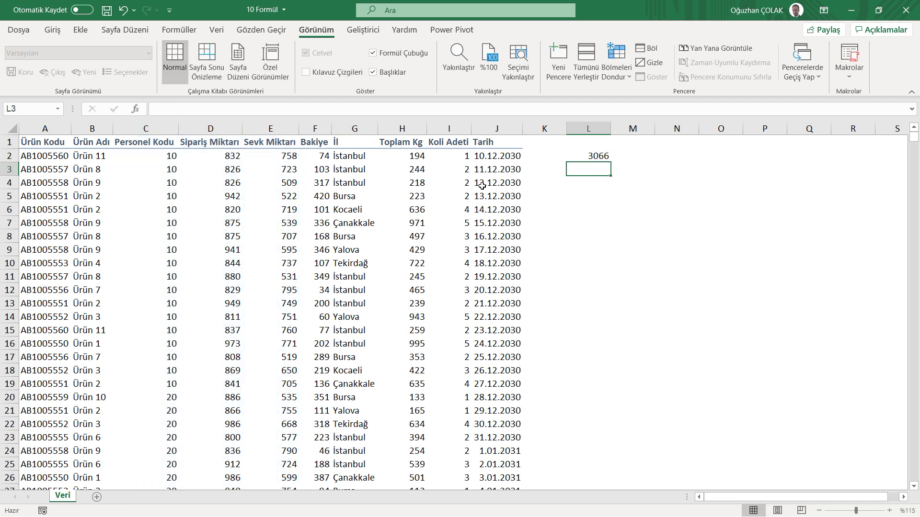
click(612, 149)
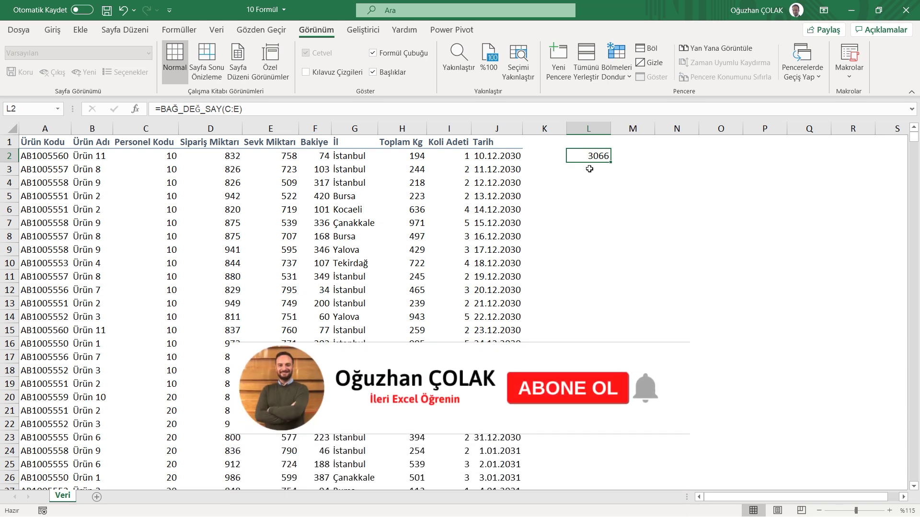
double_click(598, 157)
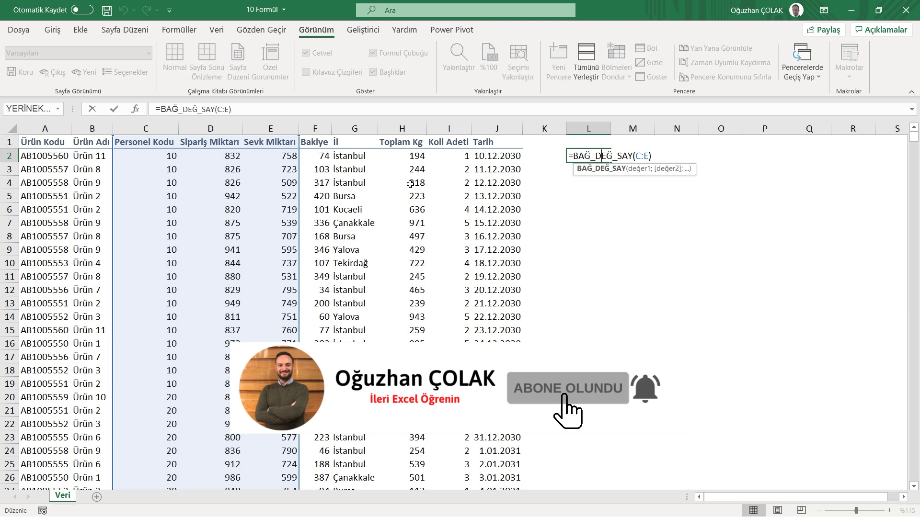
click(93, 129)
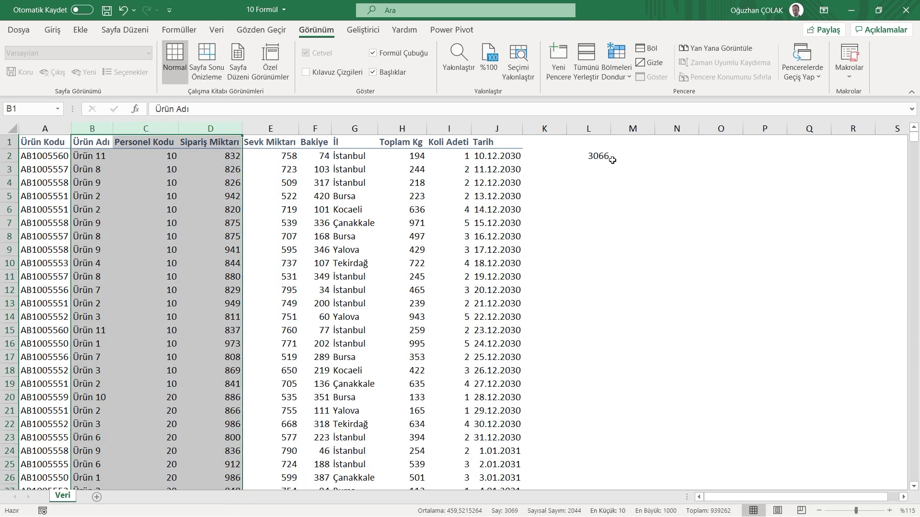
click(594, 156)
click(247, 113)
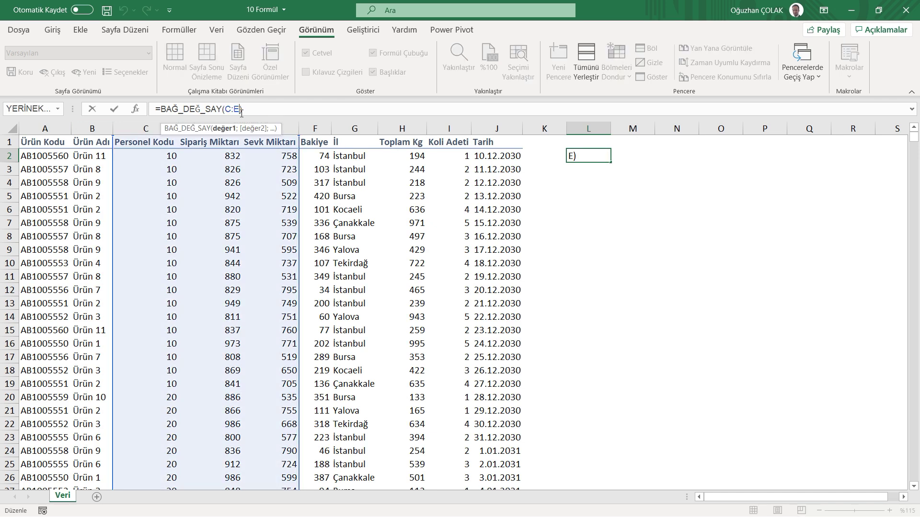
click(231, 109)
key(BackSpace)
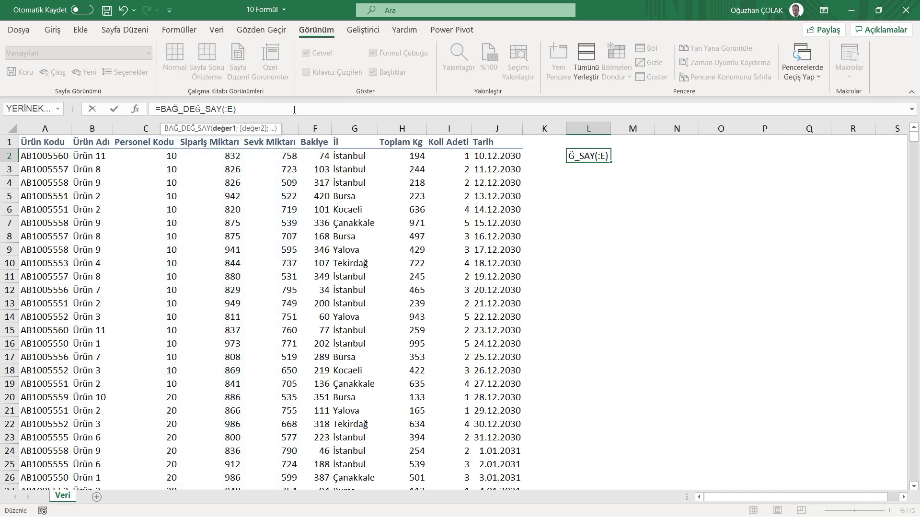
text(A)
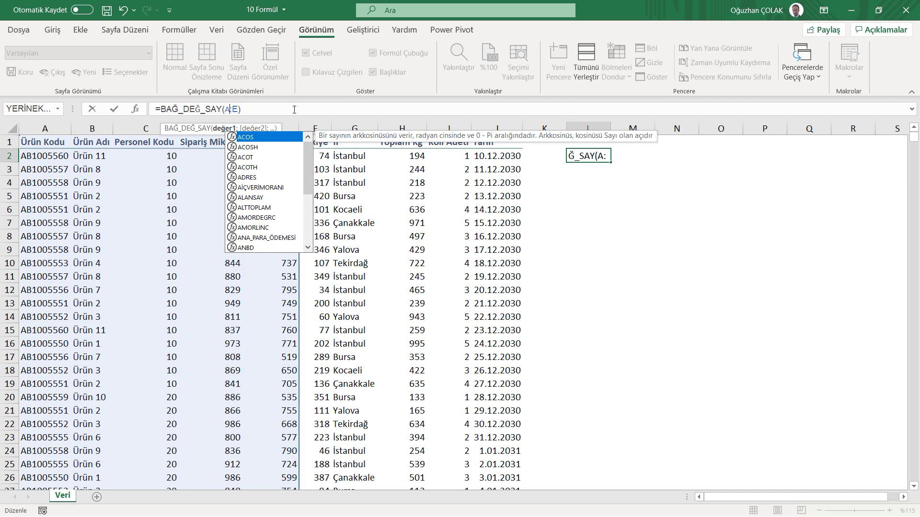
key(Return)
click(593, 156)
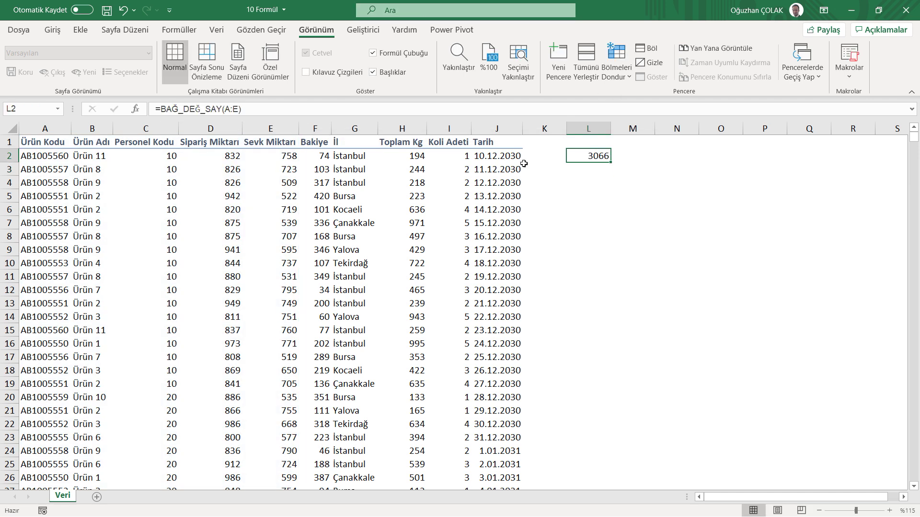
drag(56, 126, 105, 127)
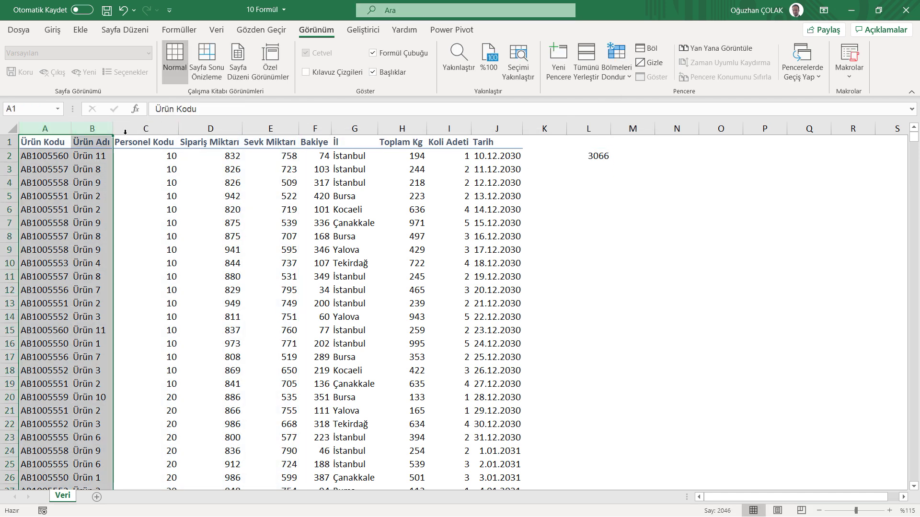
mouse_move(41, 169)
mouse_down()
mouse_move(94, 171)
mouse_move(92, 184)
mouse_up()
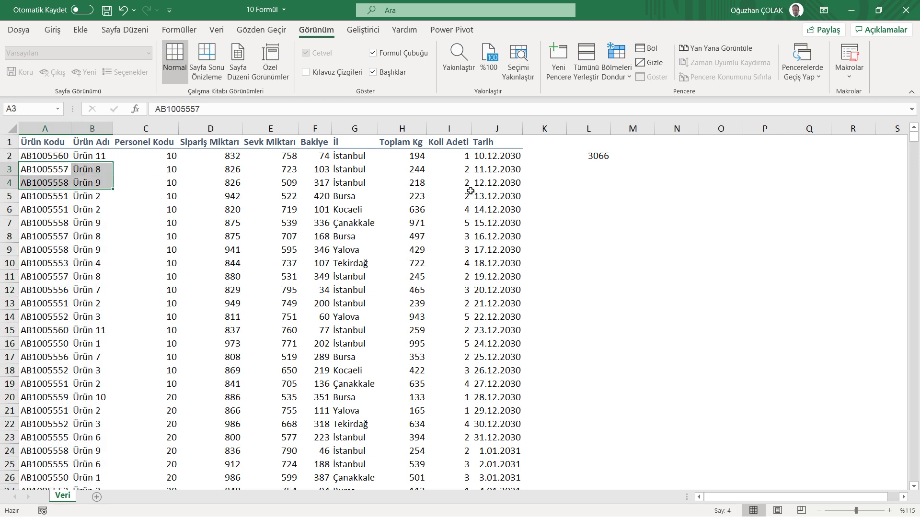
click(595, 155)
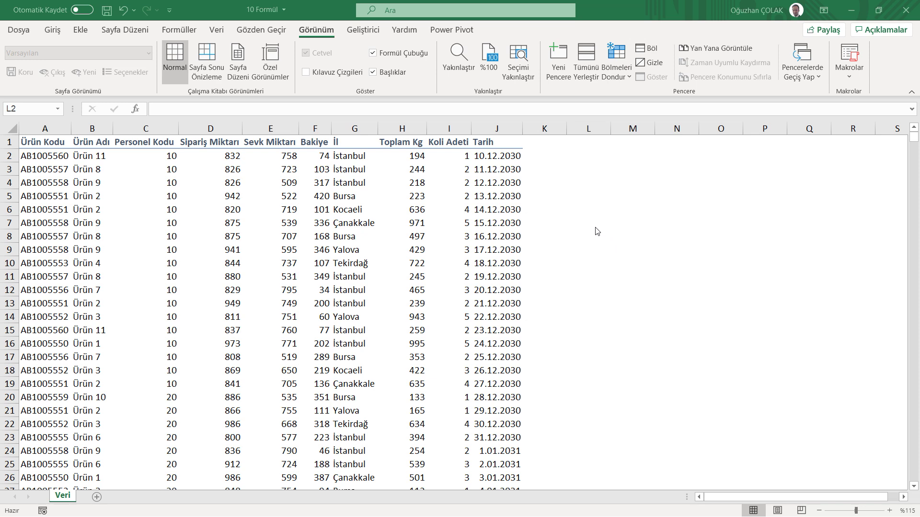
click(579, 160)
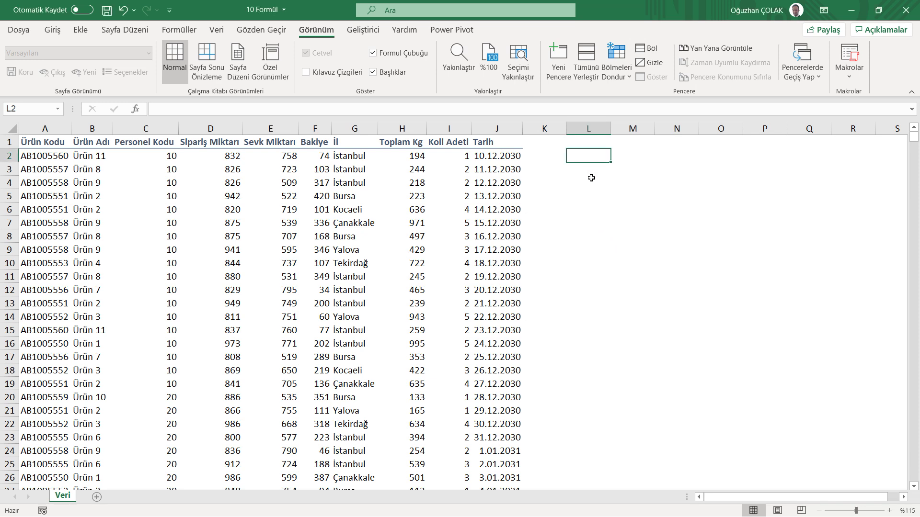
- Enter =BAĞ_DEĞ_DOLU_SAY(A:E) in L2, counting 5115 filled cells in columns A–E
text(=)
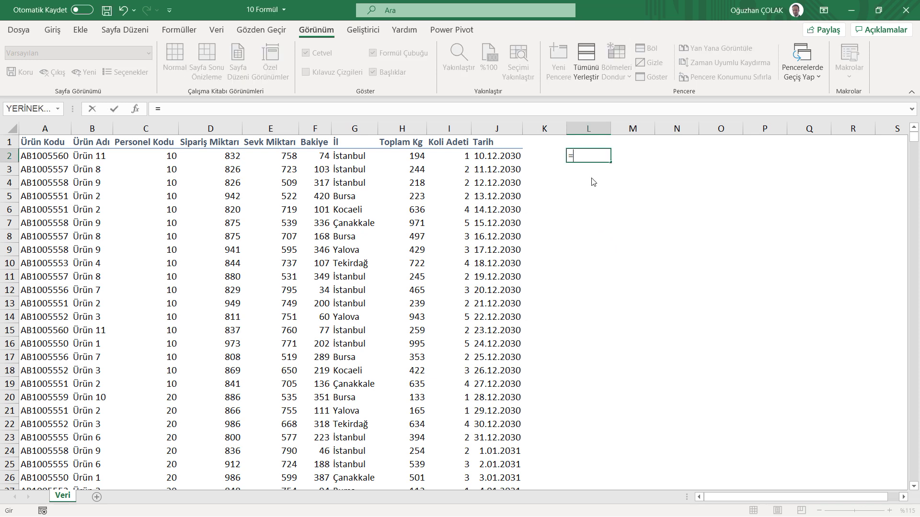
text(bağ)
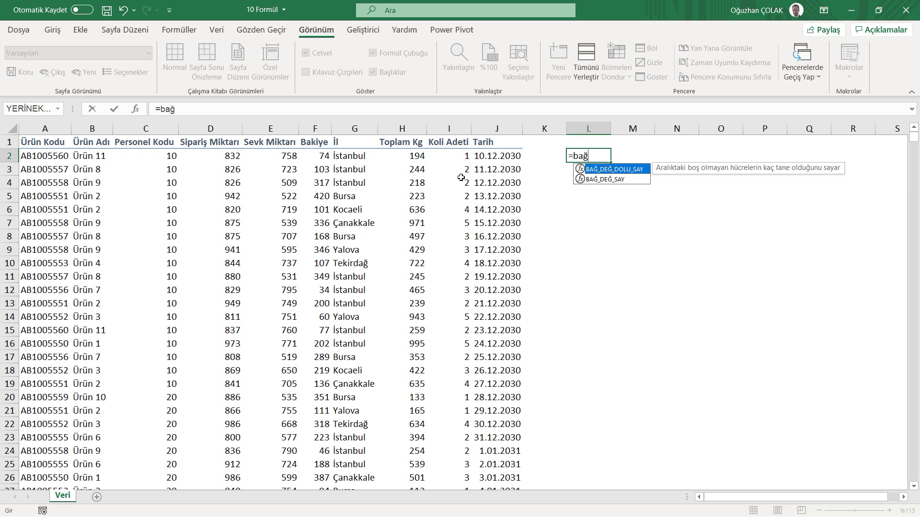
key(Tab)
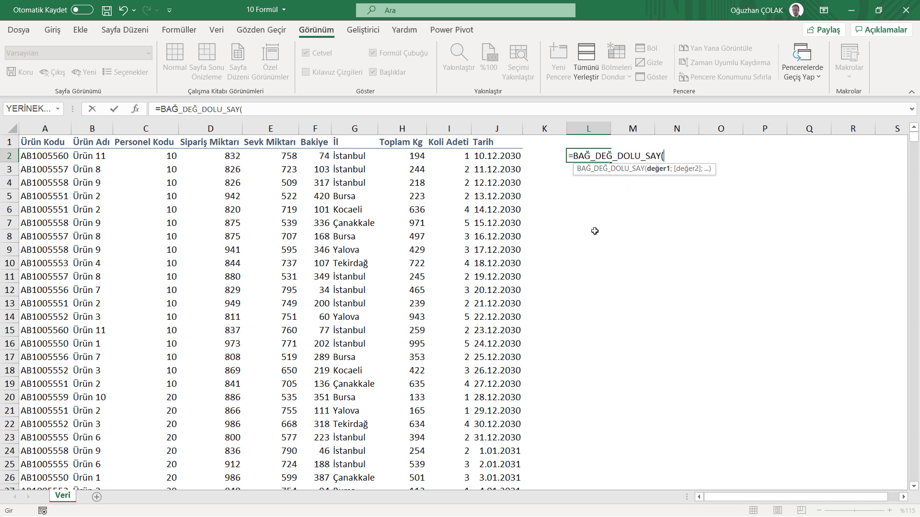
drag(55, 128, 272, 126)
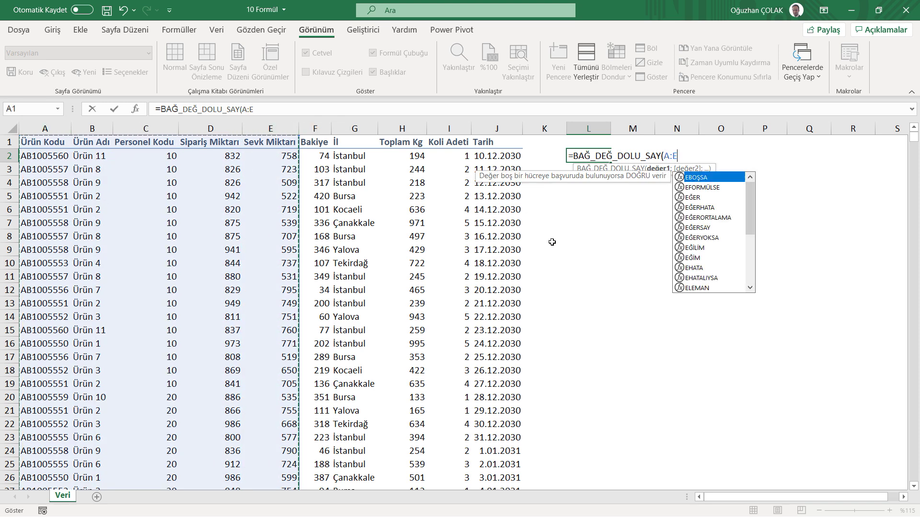
text())
key(Return)
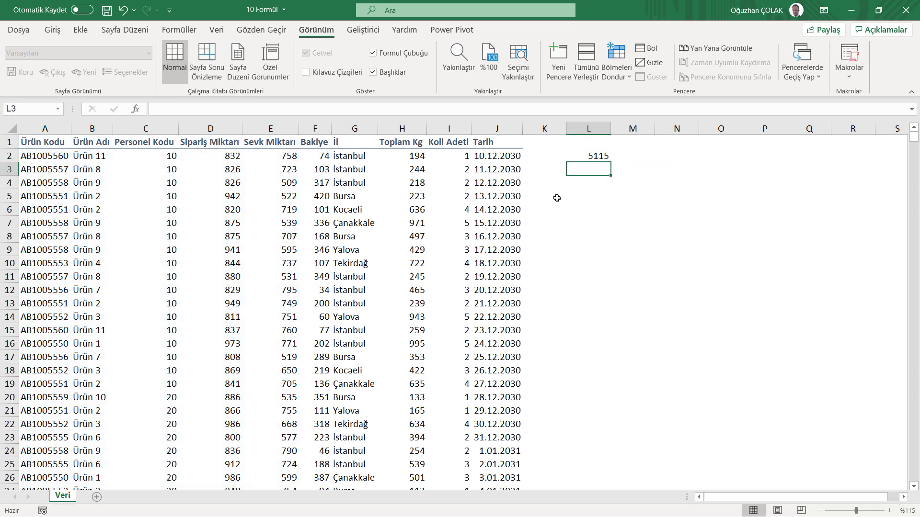
click(584, 157)
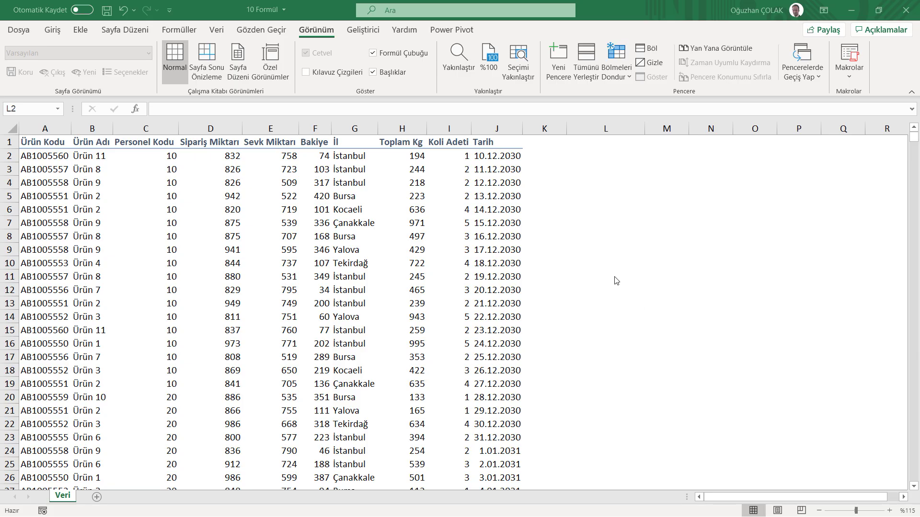
click(596, 157)
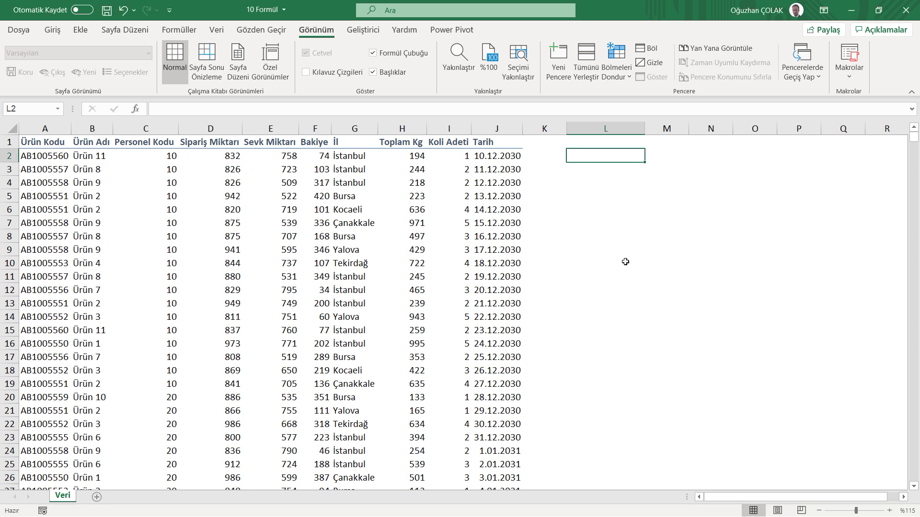
- Enter =EĞER(D2>1000;"Harika";"İdare Eder") in L2 to rate D2's order quantity
text(=)
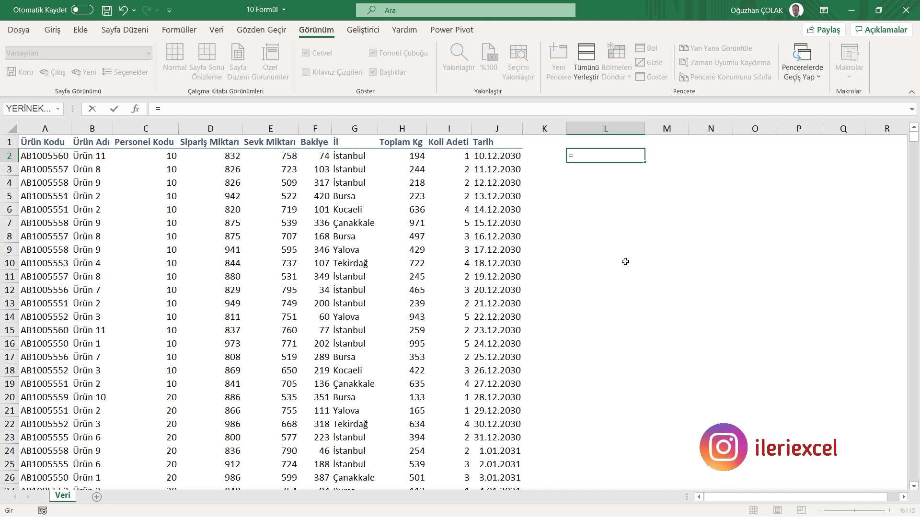
text(eğer)
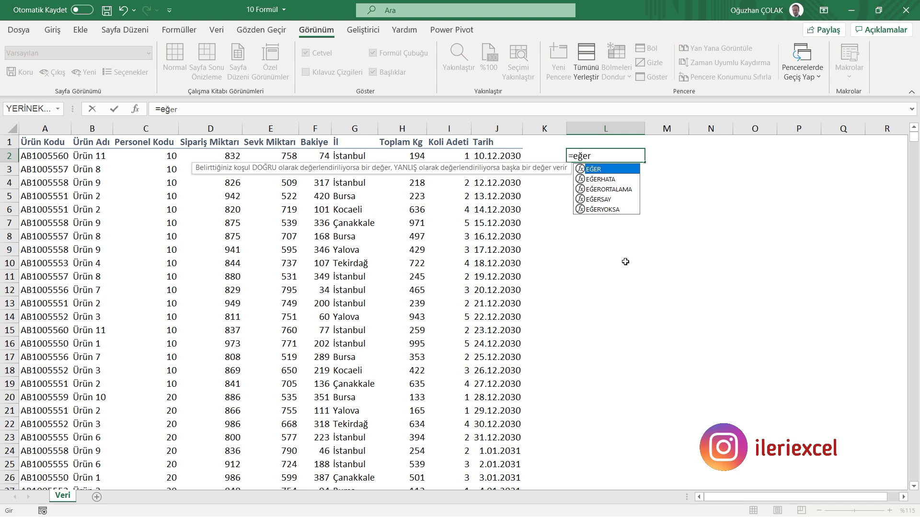
key(Tab)
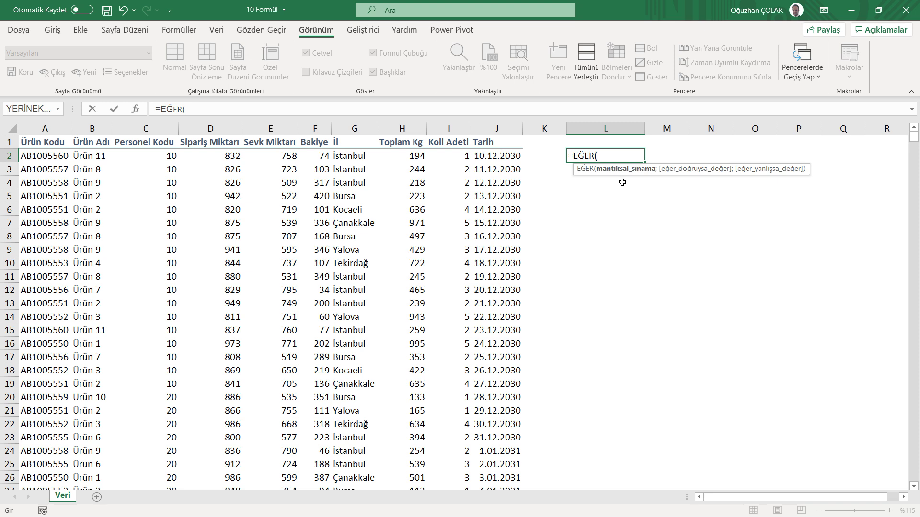
click(226, 153)
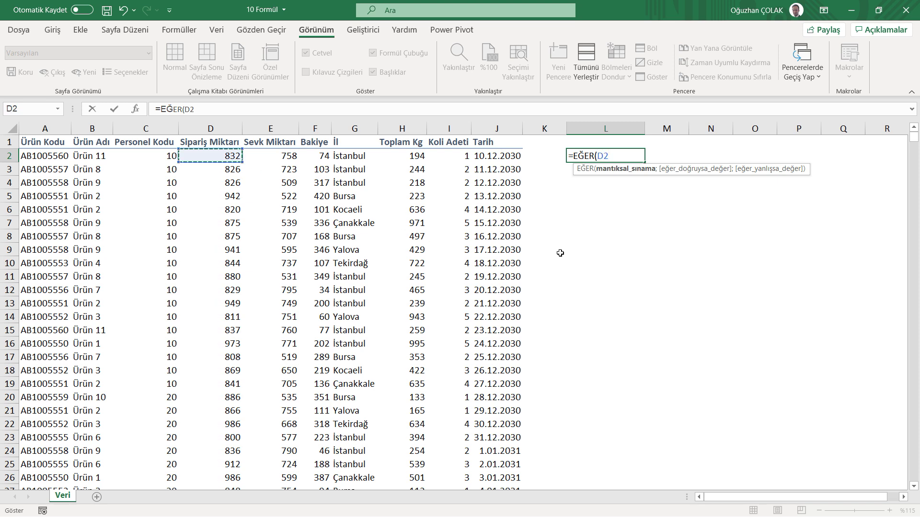
text(>1000;")
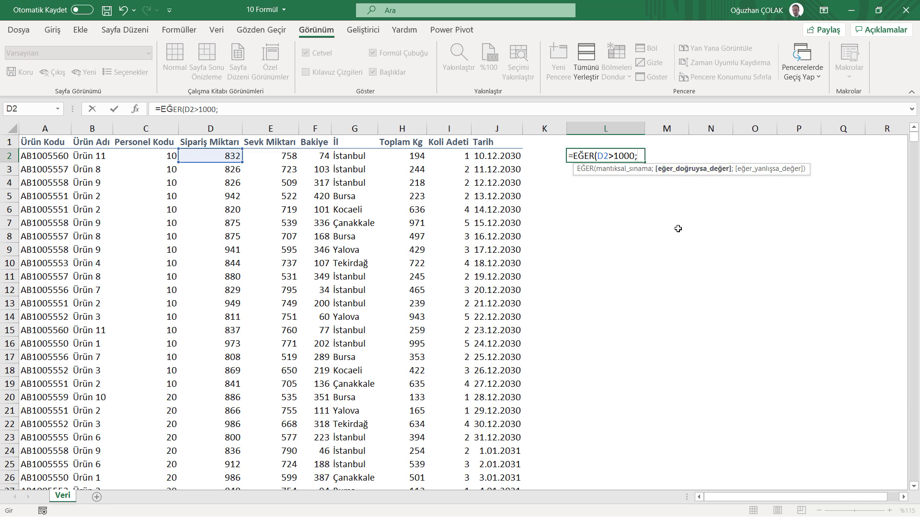
text(Harika";")
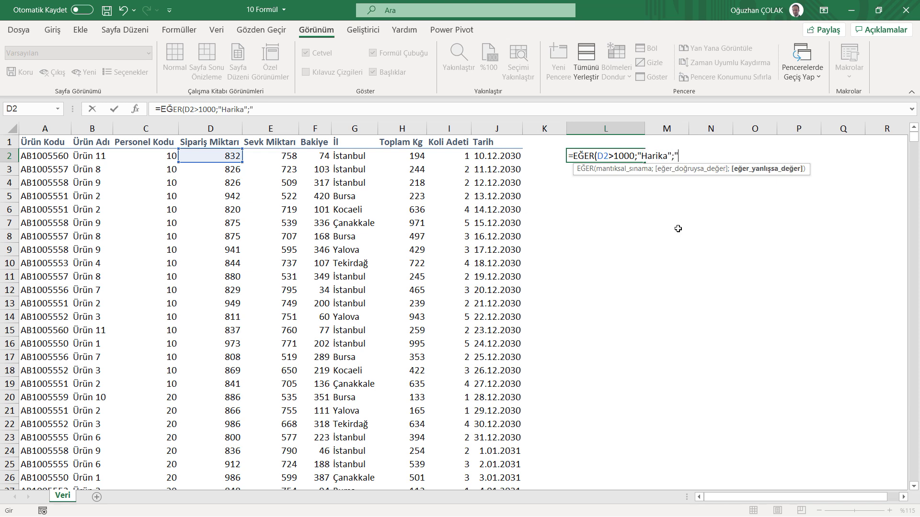
text(İdare Eder")
text())
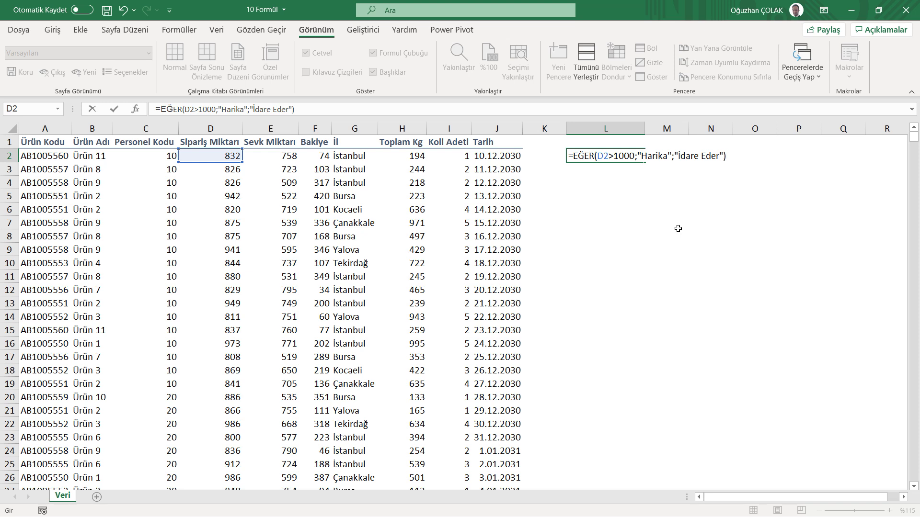
key(Return)
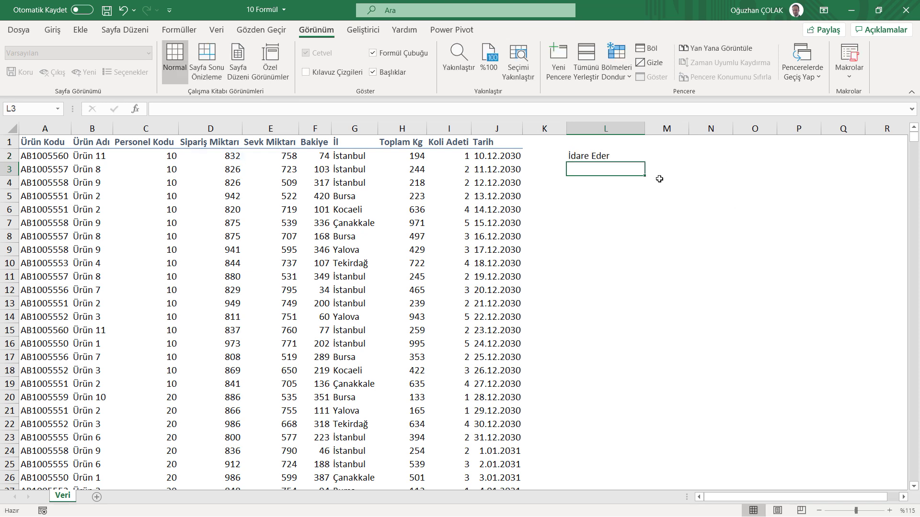
click(616, 156)
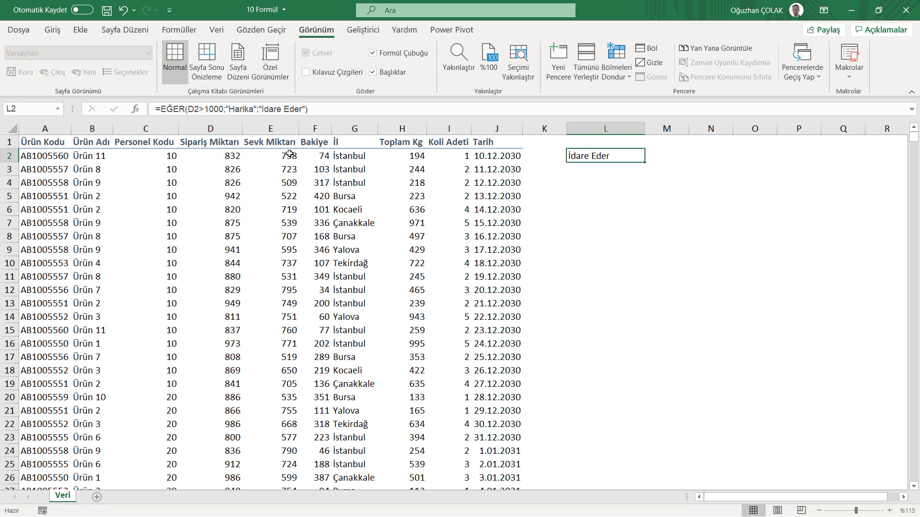
click(235, 158)
- Change D2's order quantity to 1050 and confirm L2 now shows Harika
text(1050)
key(Return)
click(234, 156)
click(590, 155)
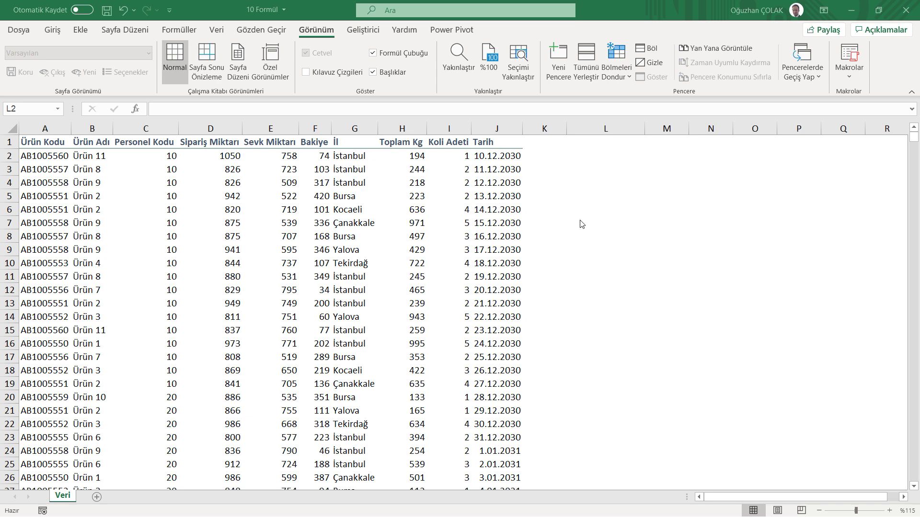
- Enter =BÜYÜKHARF(G2) beside the data and fill it down, showing cities in capitals like İSTANBUL
click(595, 157)
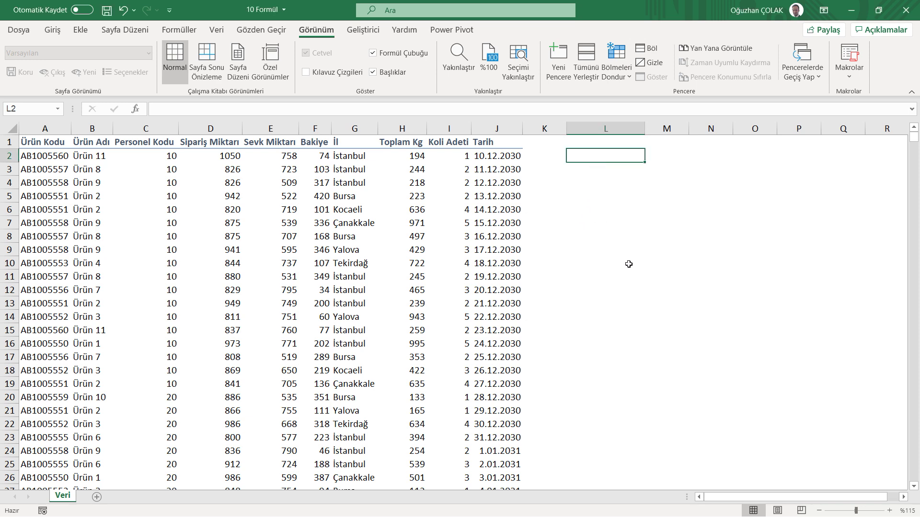
text(=)
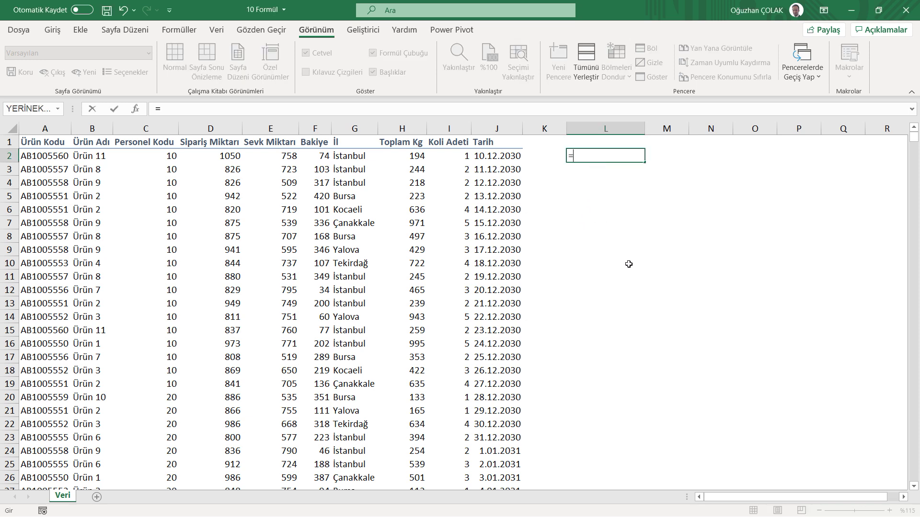
text(büyük)
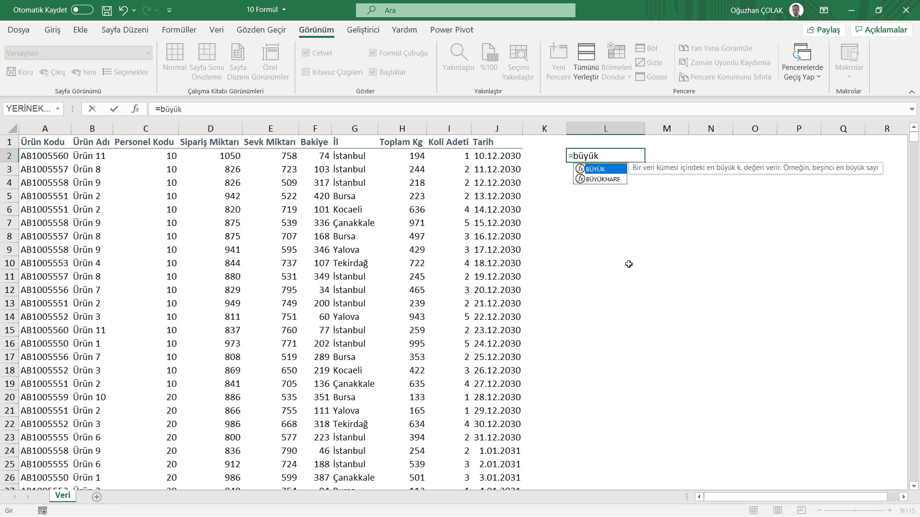
key(Down)
key(Tab)
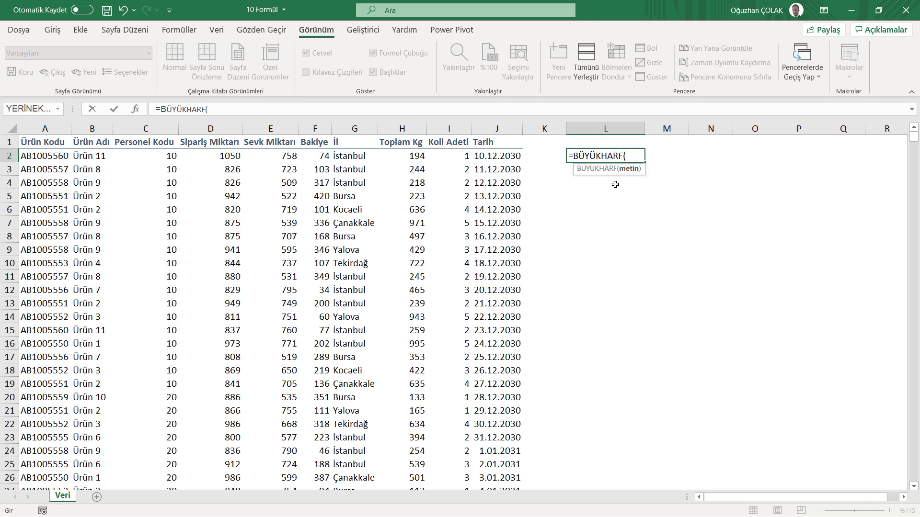
click(347, 156)
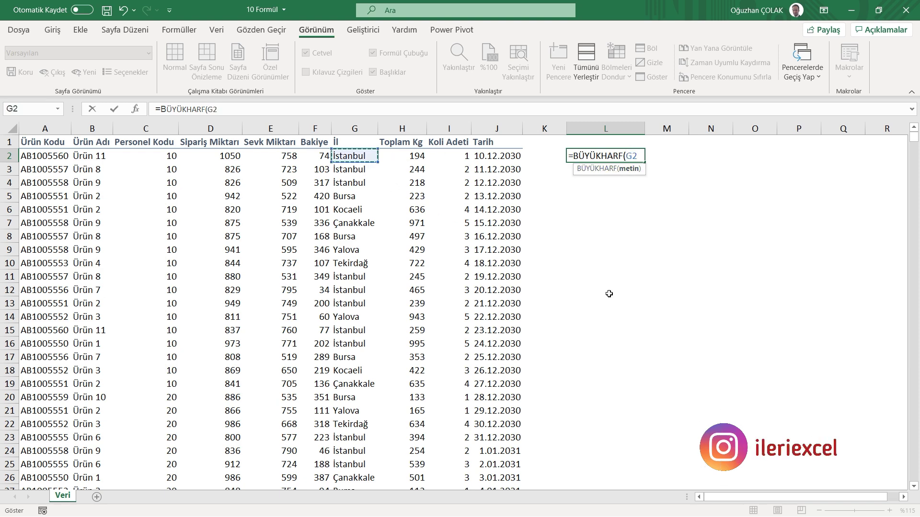
text())
key(Return)
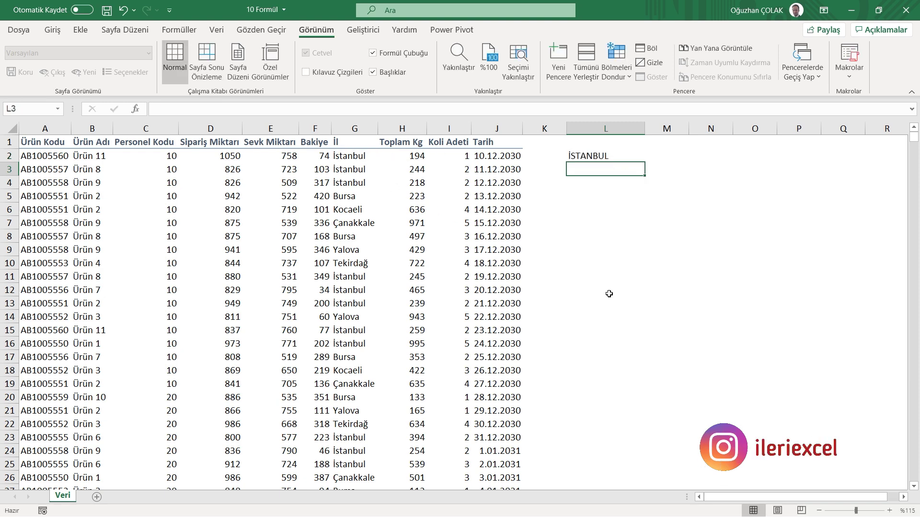
click(601, 159)
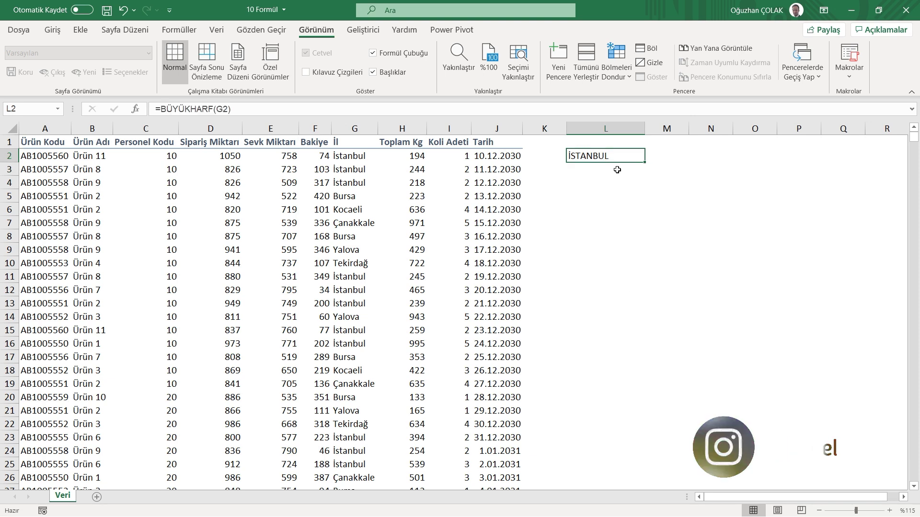
double_click(645, 164)
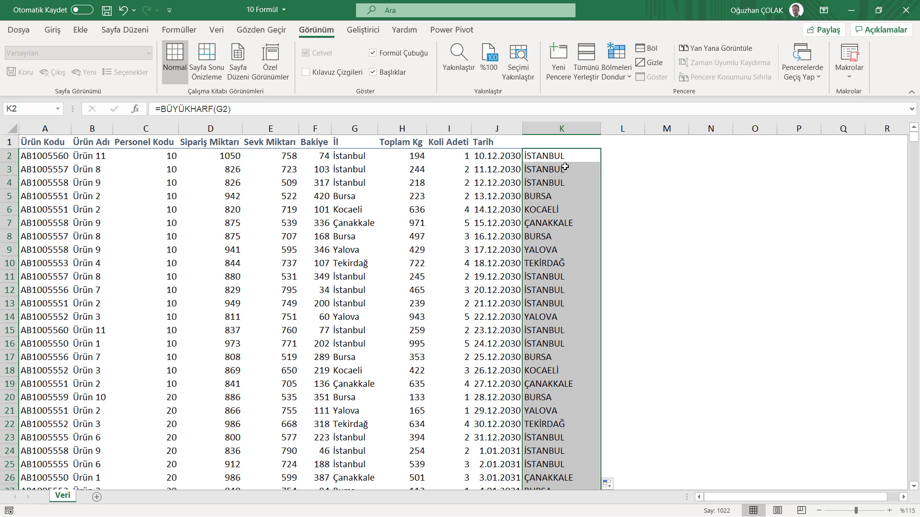
click(621, 154)
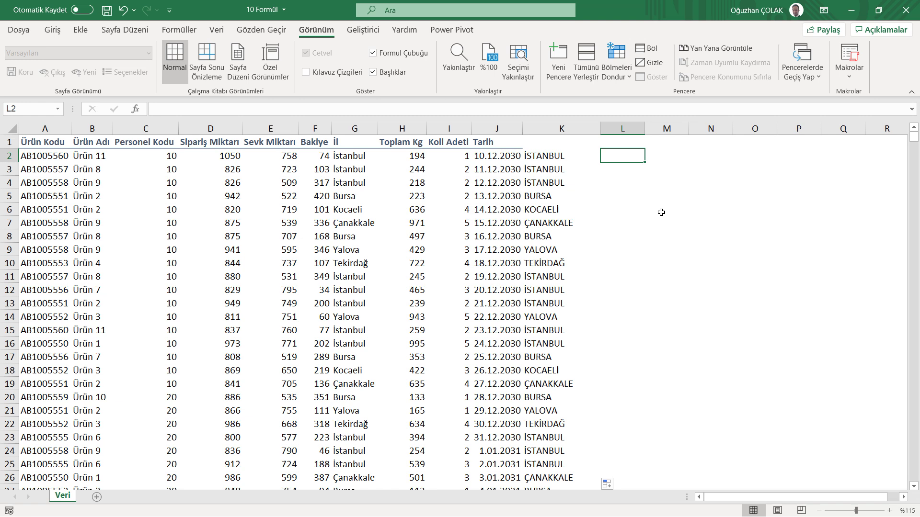
- Enter =KÜÇÜKHARF(K2) in L2 and fill it down, showing cities in lowercase like istanbul
text(=kü)
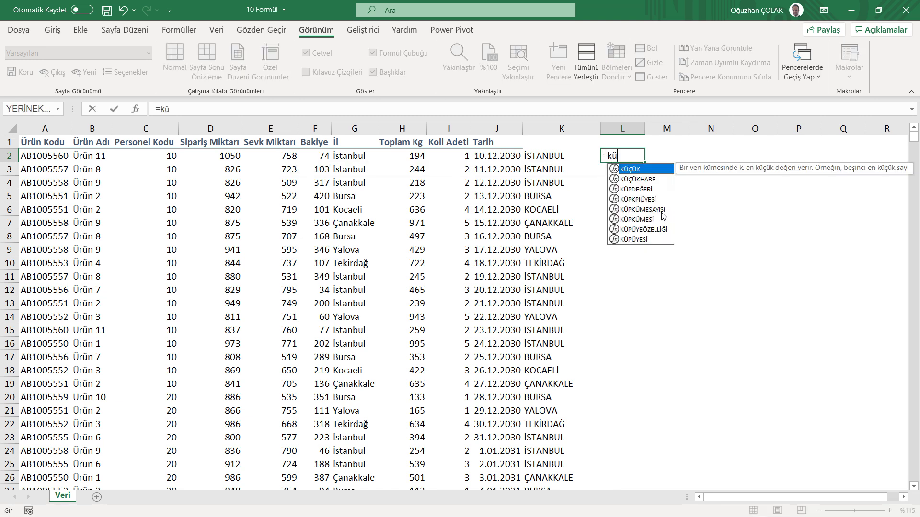
text(çü)
text(h)
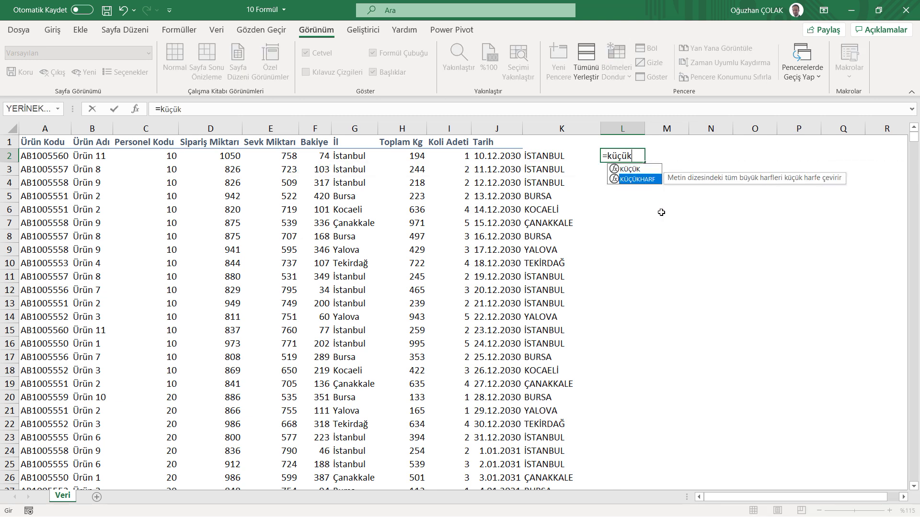
key(Tab)
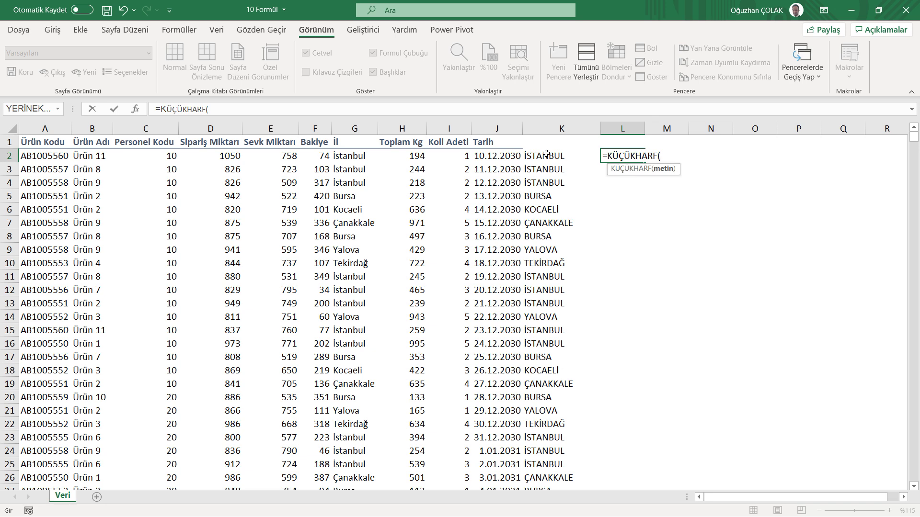
click(547, 156)
text())
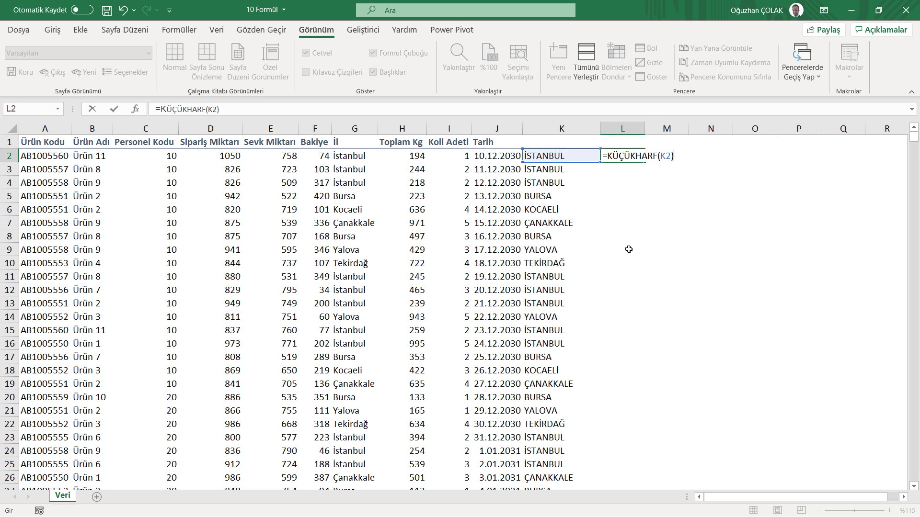
key(Return)
click(616, 150)
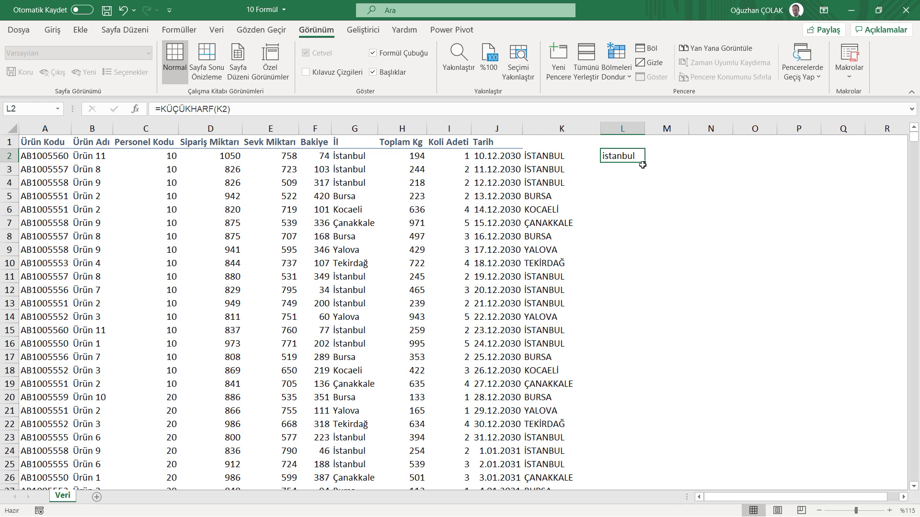
double_click(643, 165)
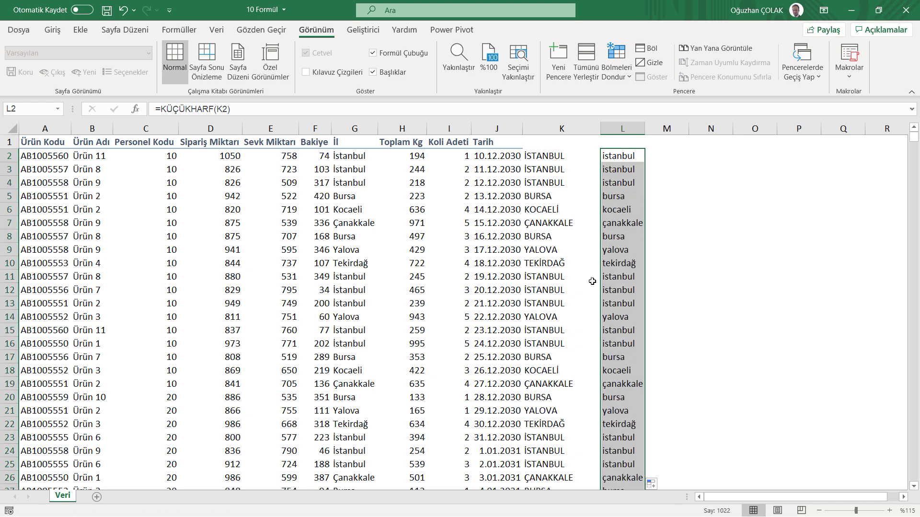
click(655, 156)
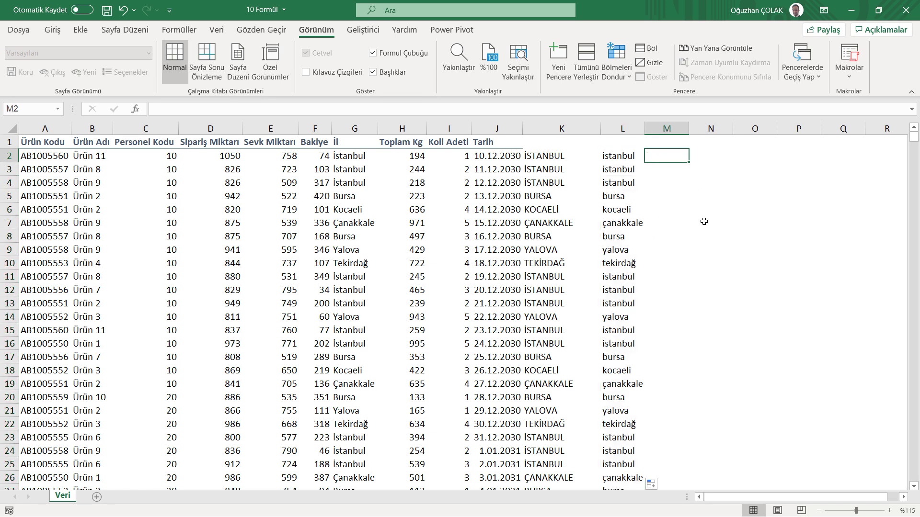
- Type a full name in lowercase into M2 and widen column M to fit it
text(O)
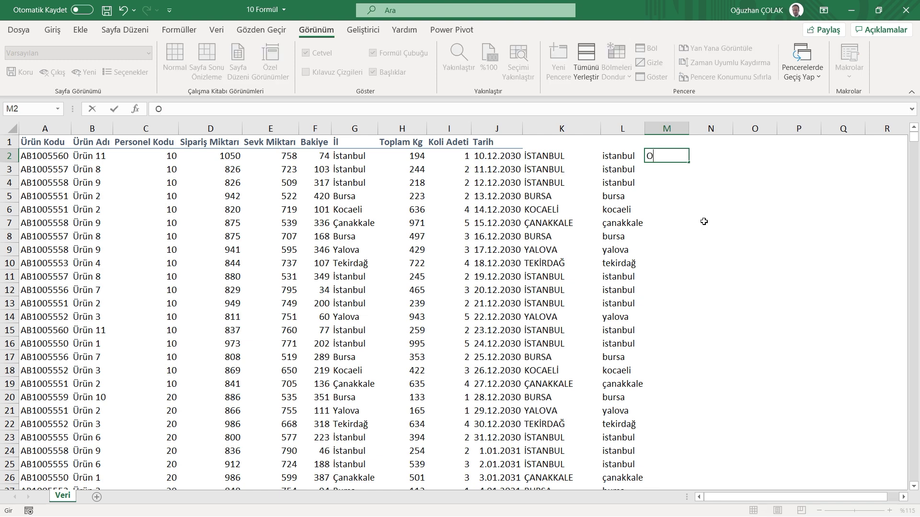
key(BackSpace)
text(oğ)
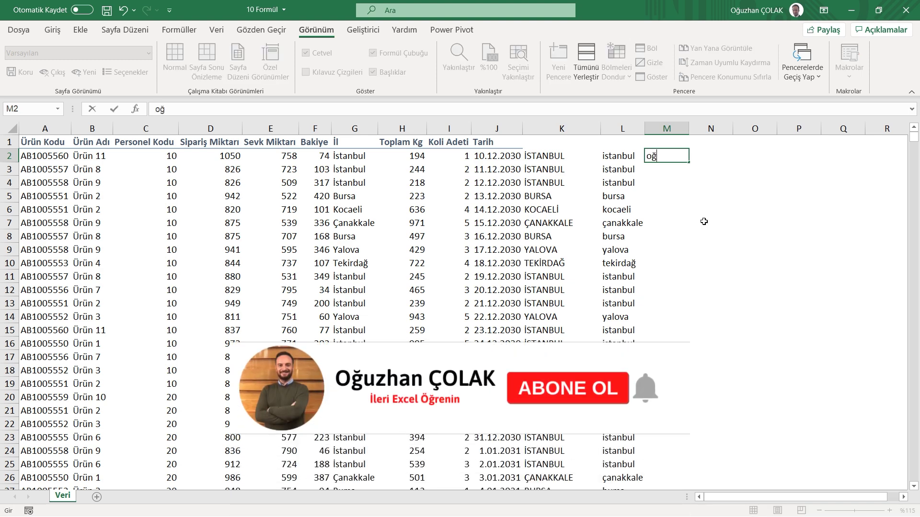
text(uzhan çolak)
key(Tab)
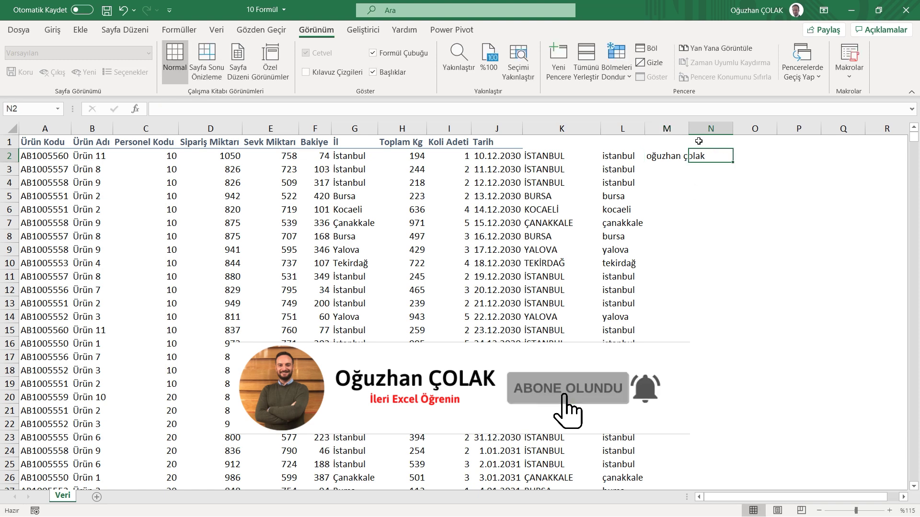
double_click(688, 128)
- Enter =YAZIM.DÜZENİ(M2) in N2 to capitalise each word, and widen column N
text(=)
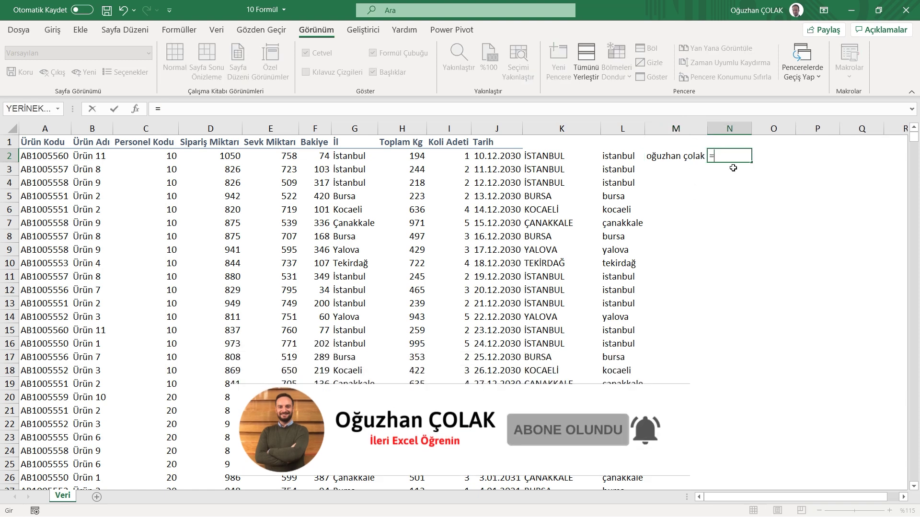
text(yaz)
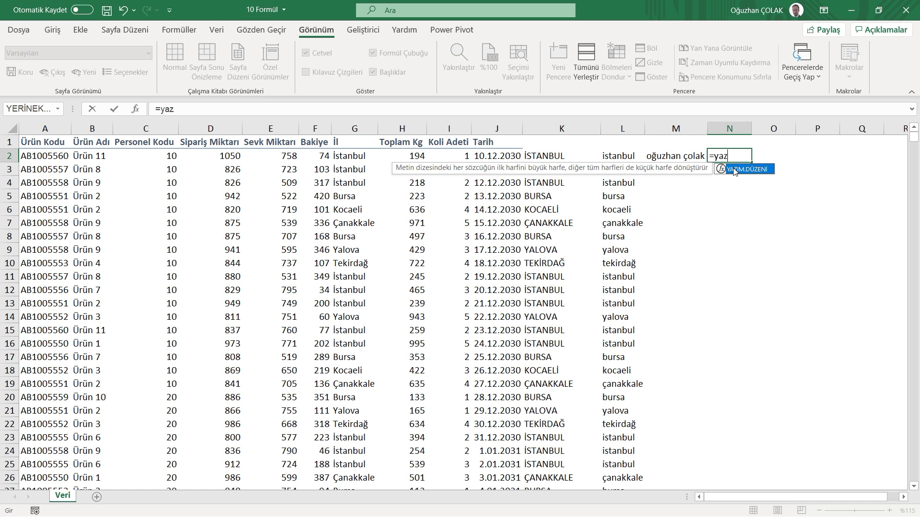
double_click(741, 169)
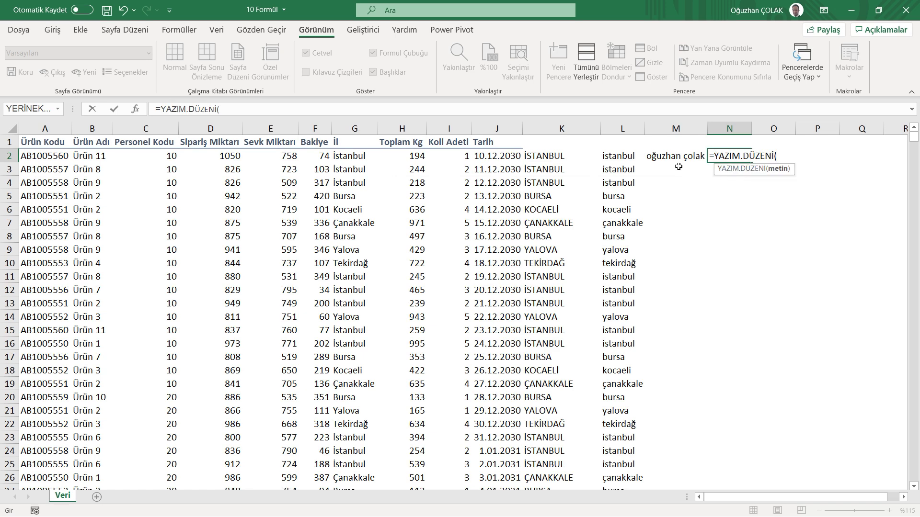
click(675, 156)
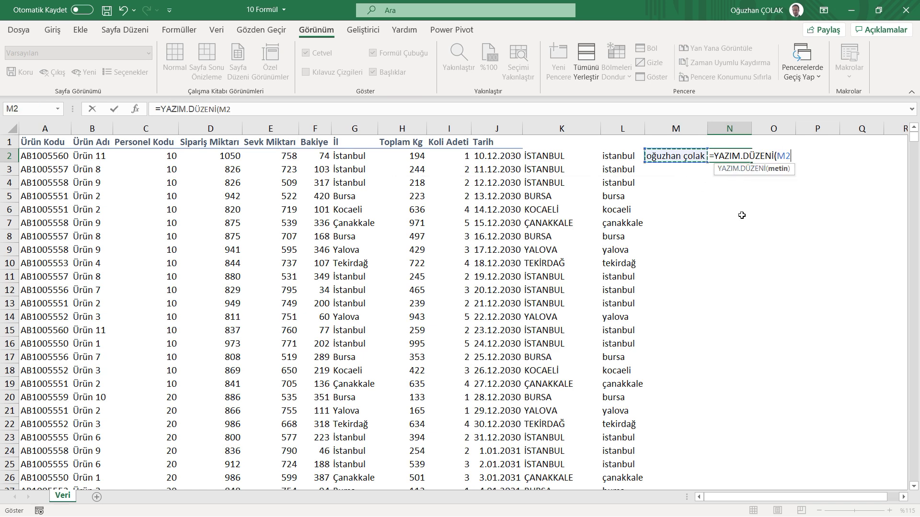
key(Return)
click(731, 156)
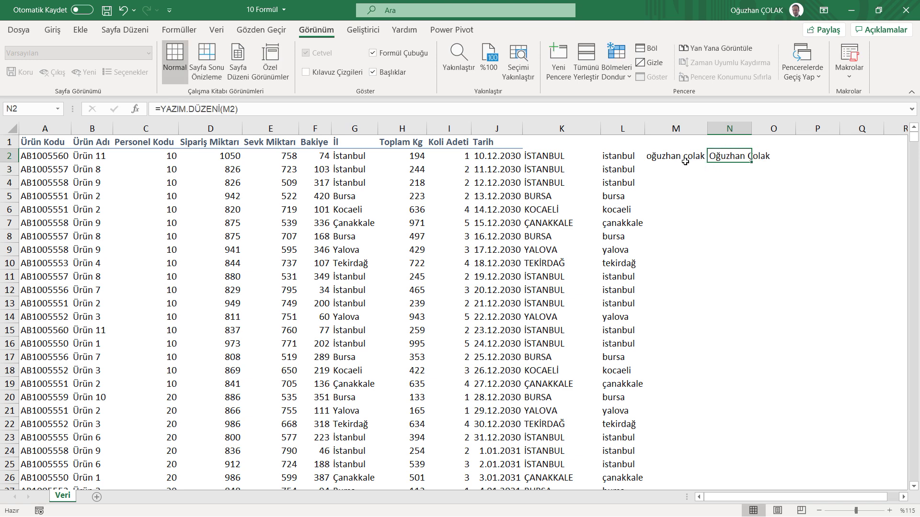
double_click(751, 122)
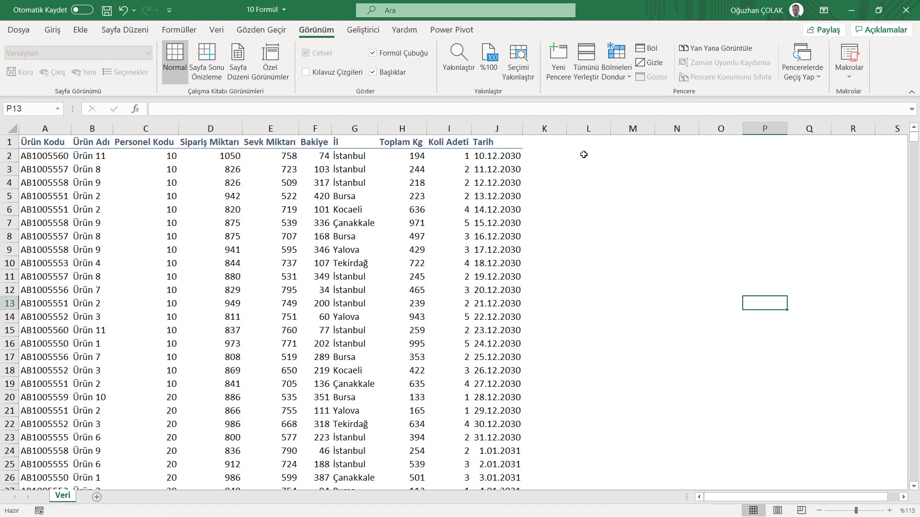
- Add the header 'Örnek Sayı' in K1 and widen column K to fit it
click(584, 155)
click(545, 157)
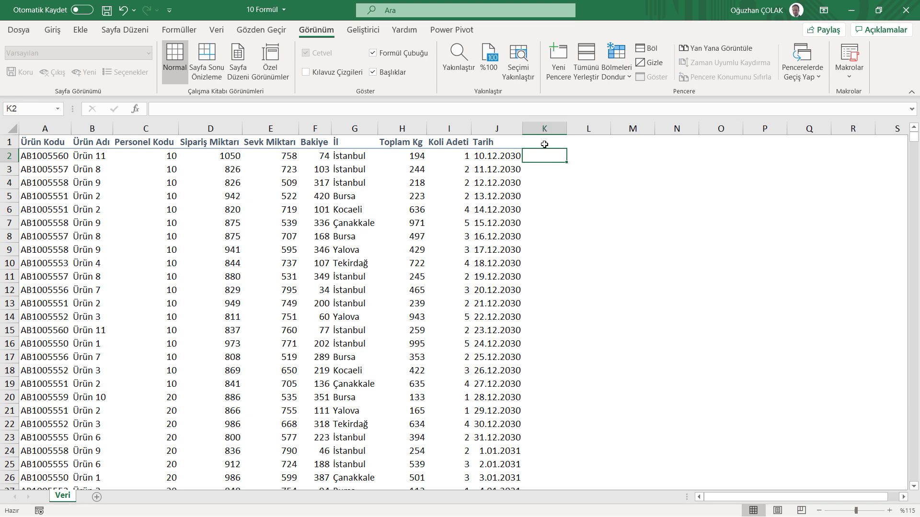
click(544, 142)
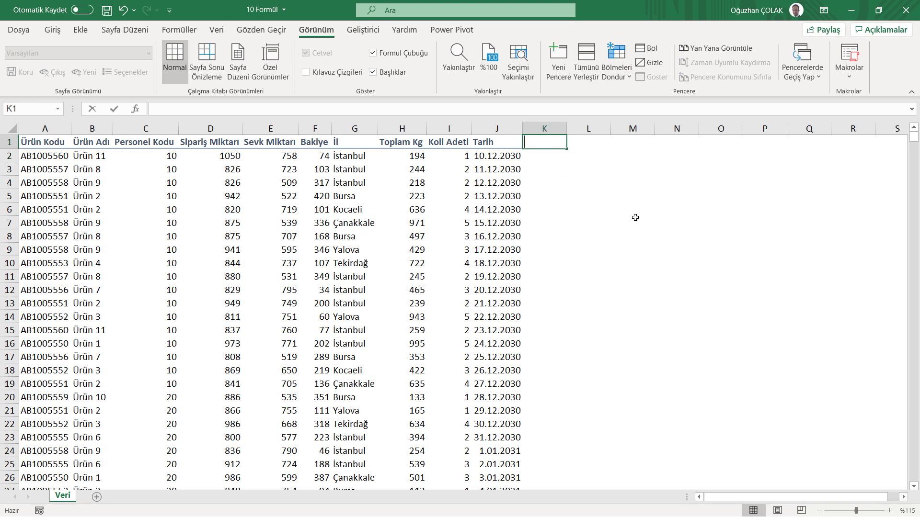
text(Örnek Sayı)
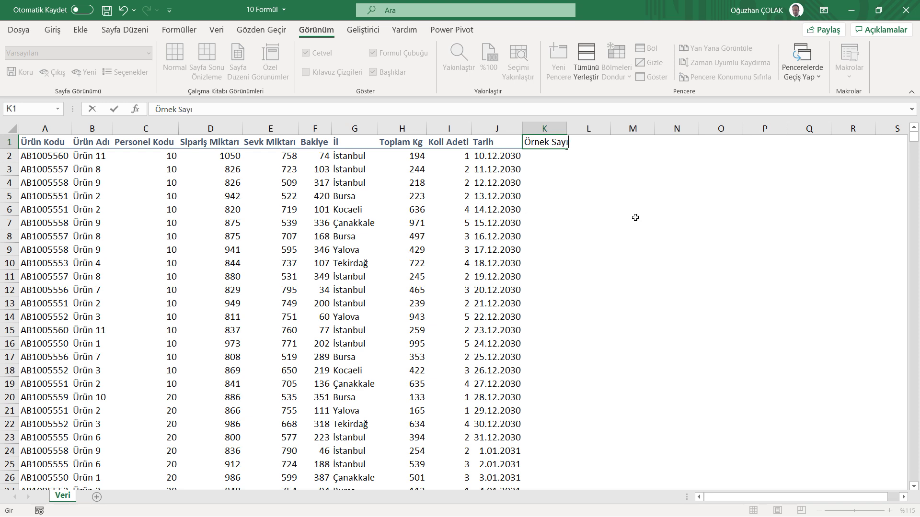
key(Return)
double_click(567, 128)
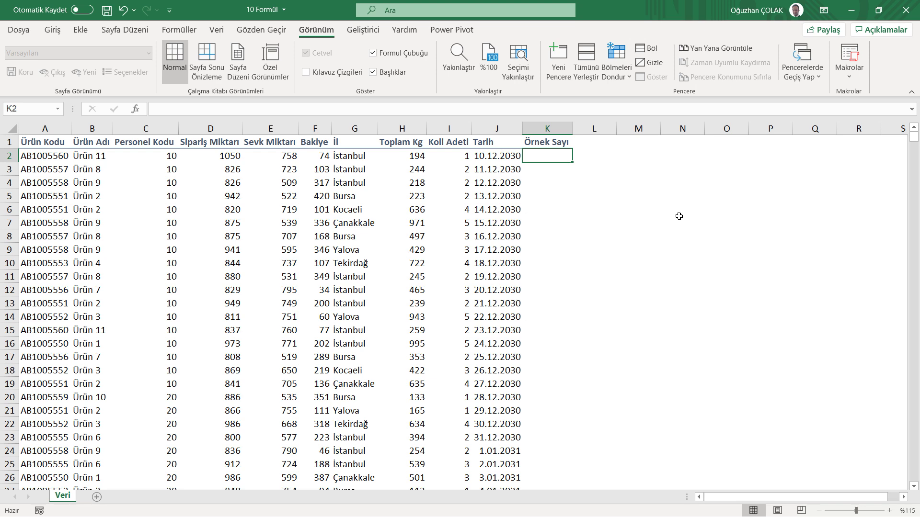
- Enter =RASTGELEARADA(10;1000) in K2 and fill it down column K
text(=rastge)
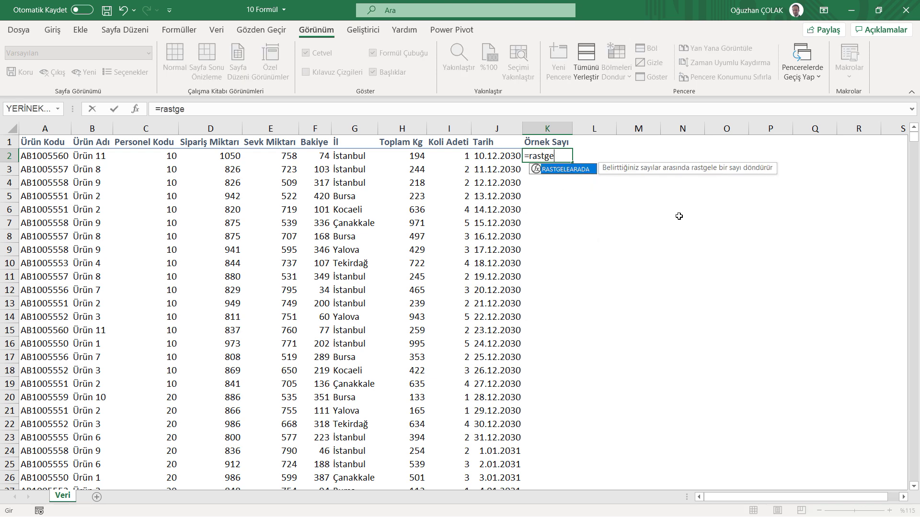
key(Tab)
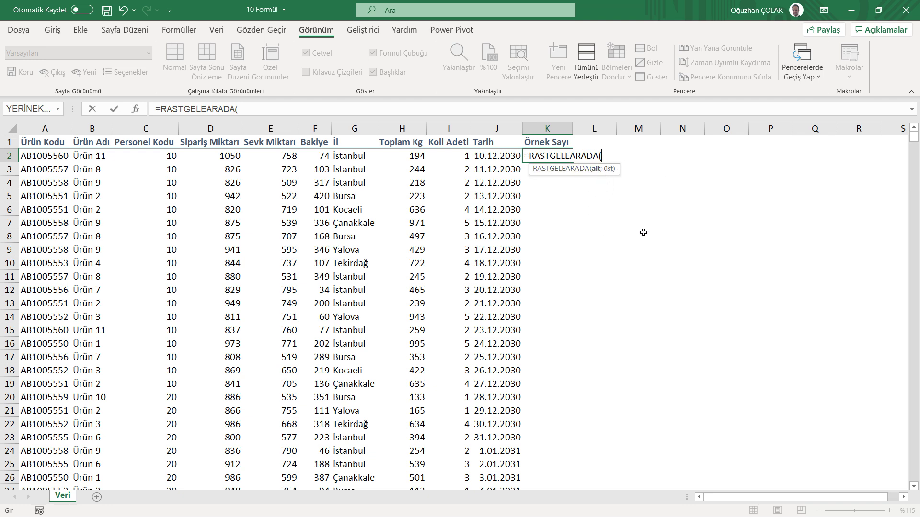
text(10;)
text(1000)
text())
key(Return)
click(555, 154)
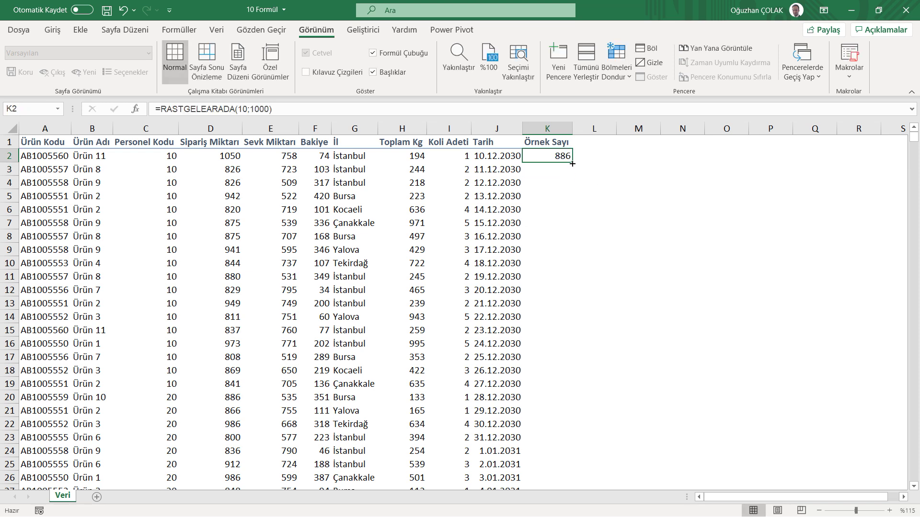
double_click(572, 163)
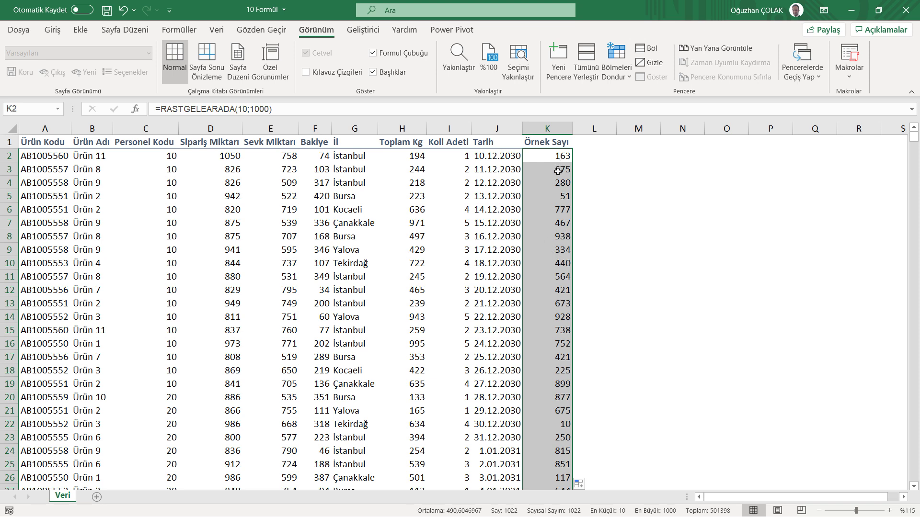
- Copy column K's random numbers and paste them back as values only
key(ctrl+c)
key(ctrl+v)
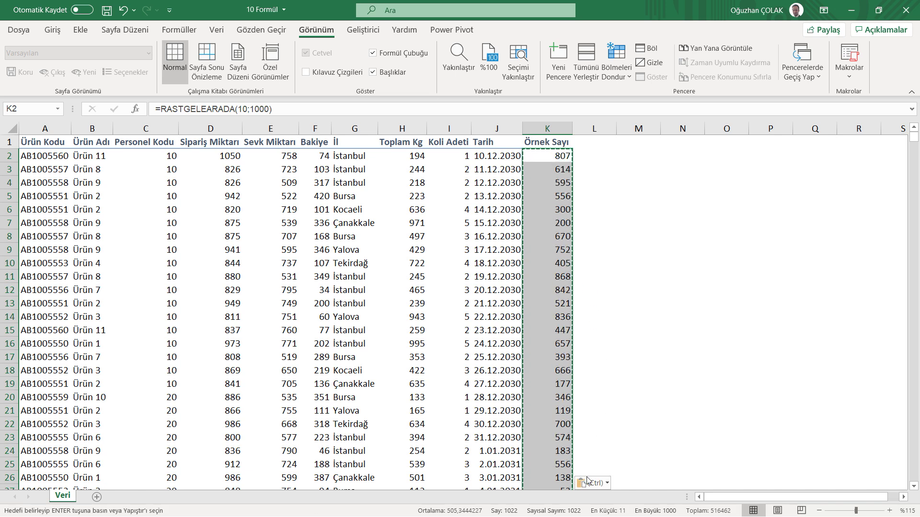
click(592, 482)
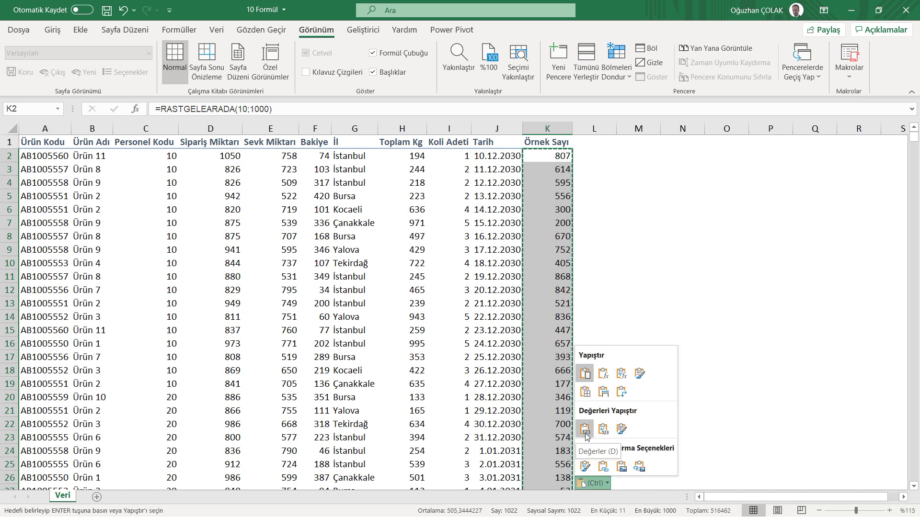
click(585, 432)
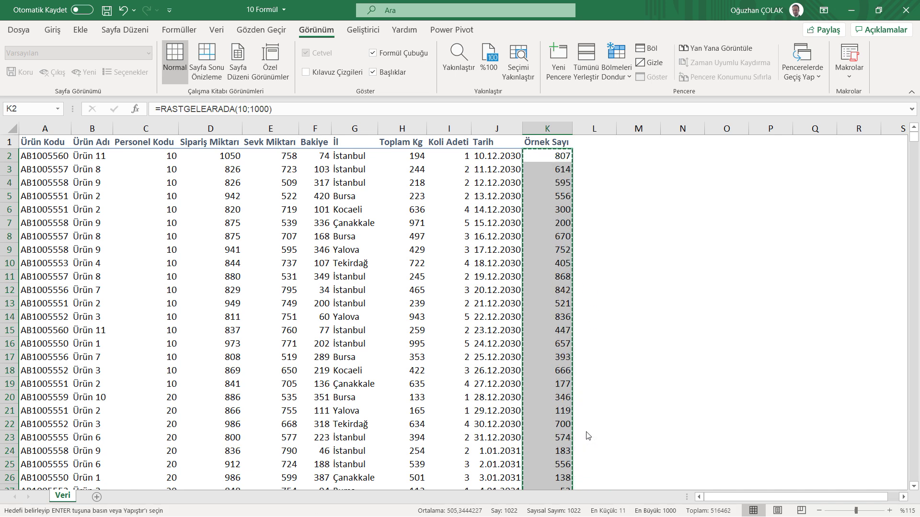
click(551, 158)
key(Escape)
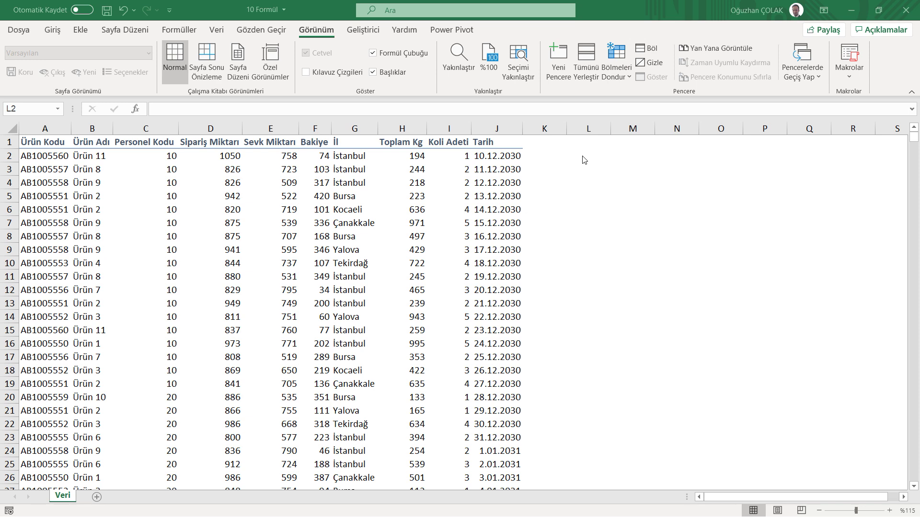
click(593, 161)
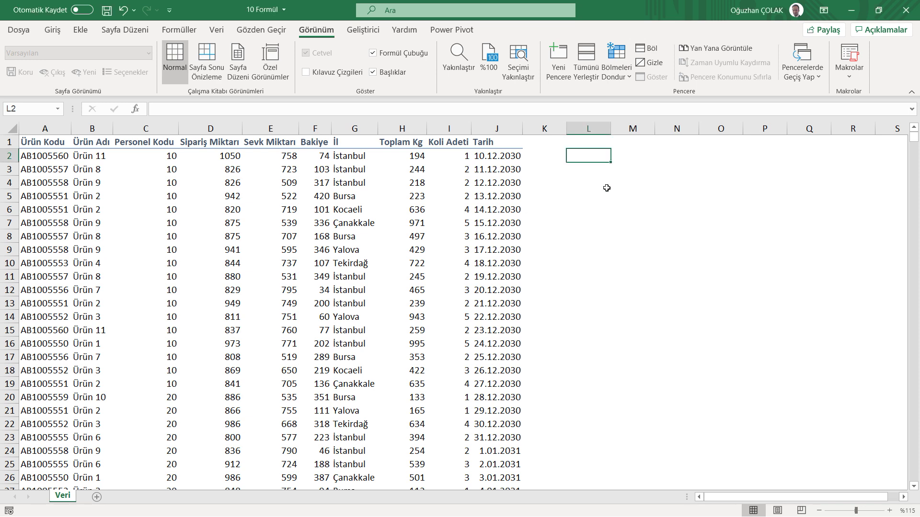
text(=değişt)
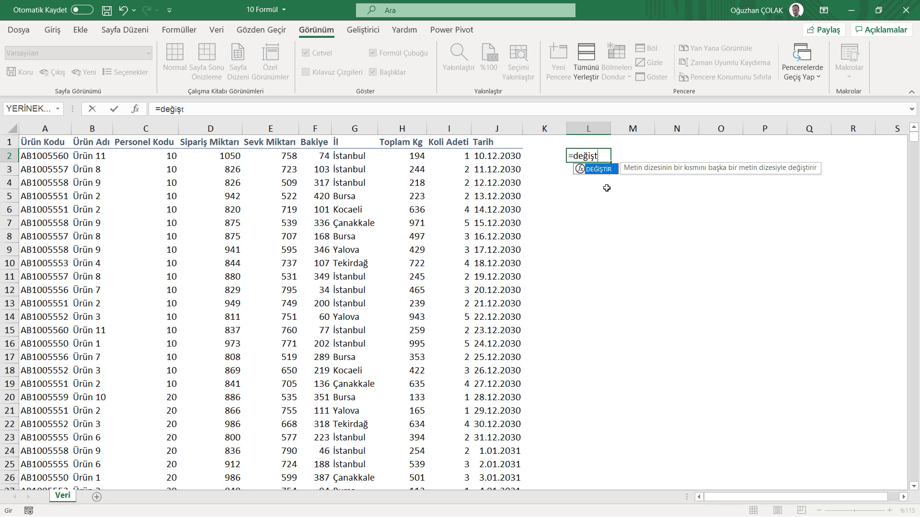
key(Tab)
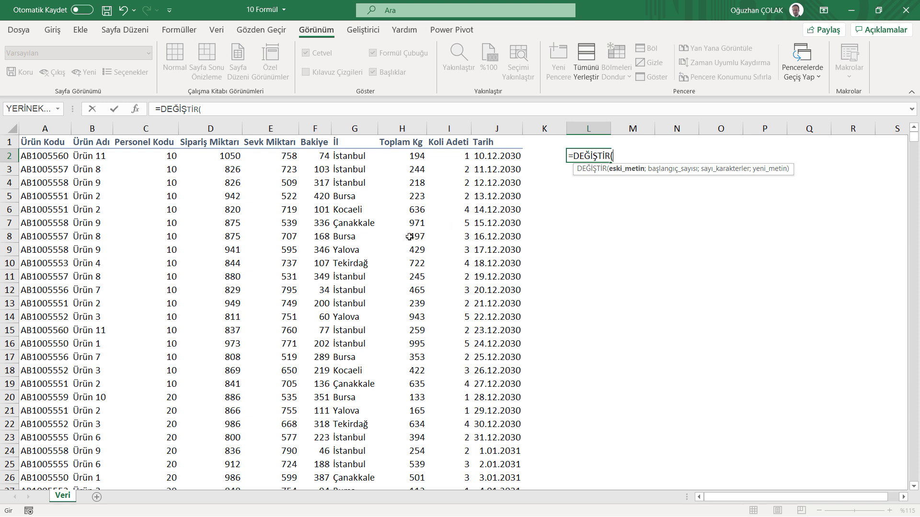
click(355, 158)
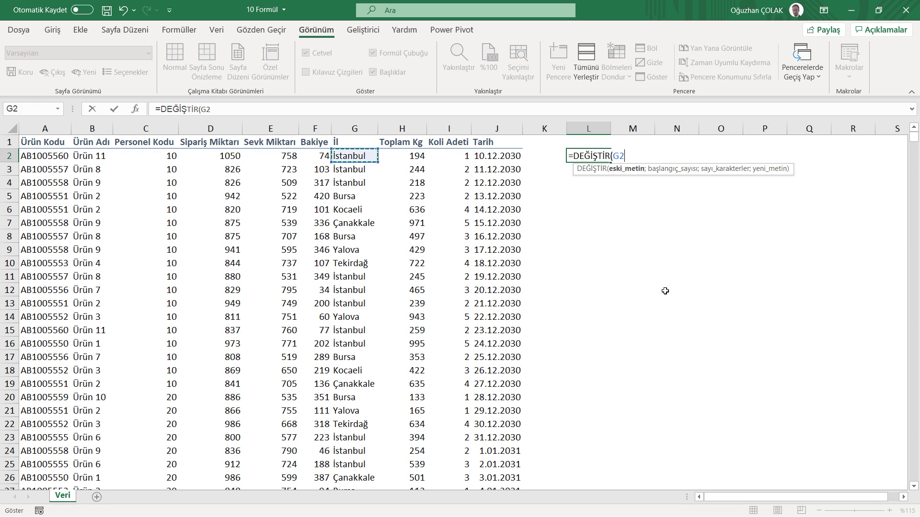
text(;2)
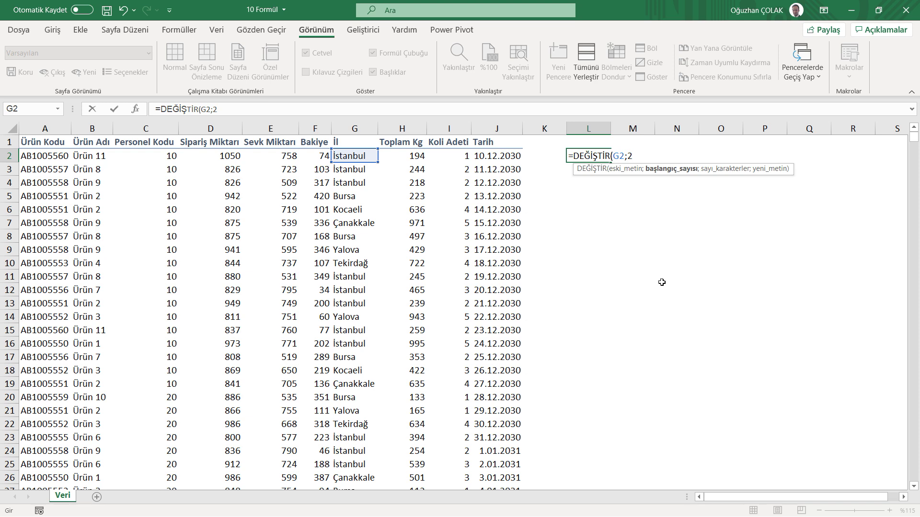
text(;)
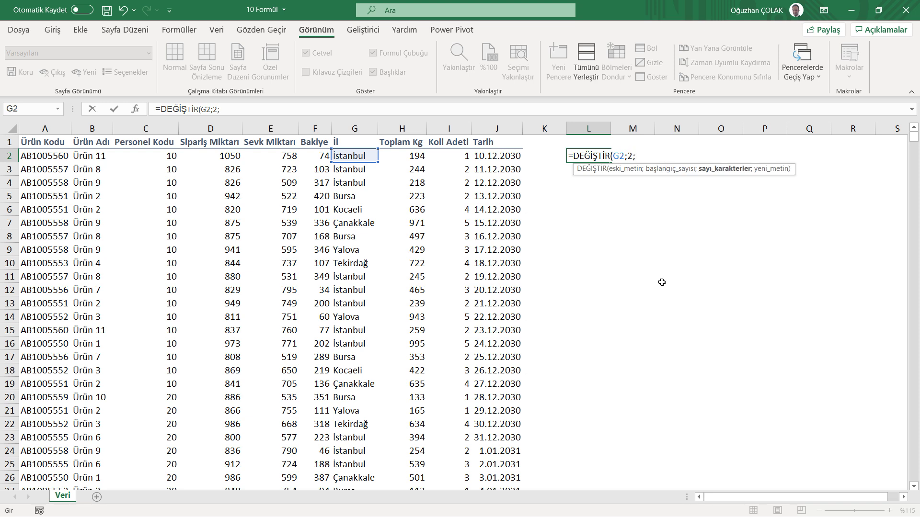
text(3;"I)
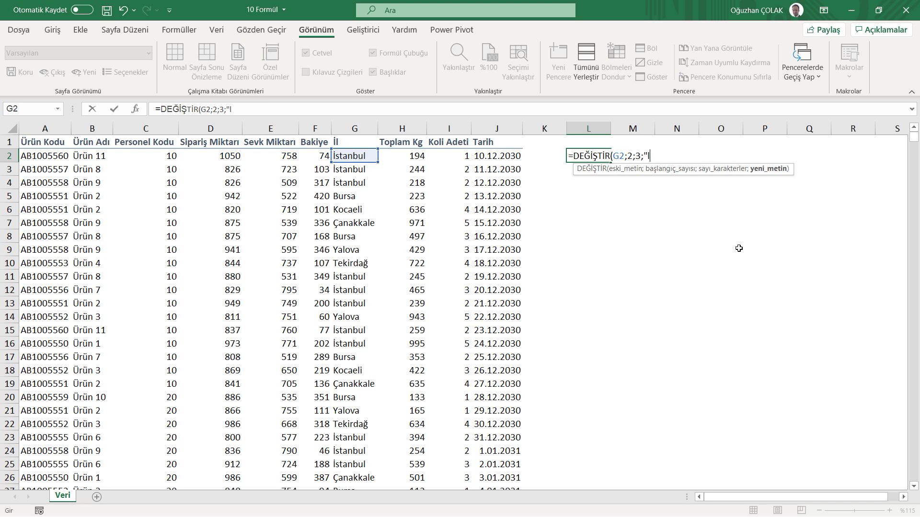
text(ma")
text())
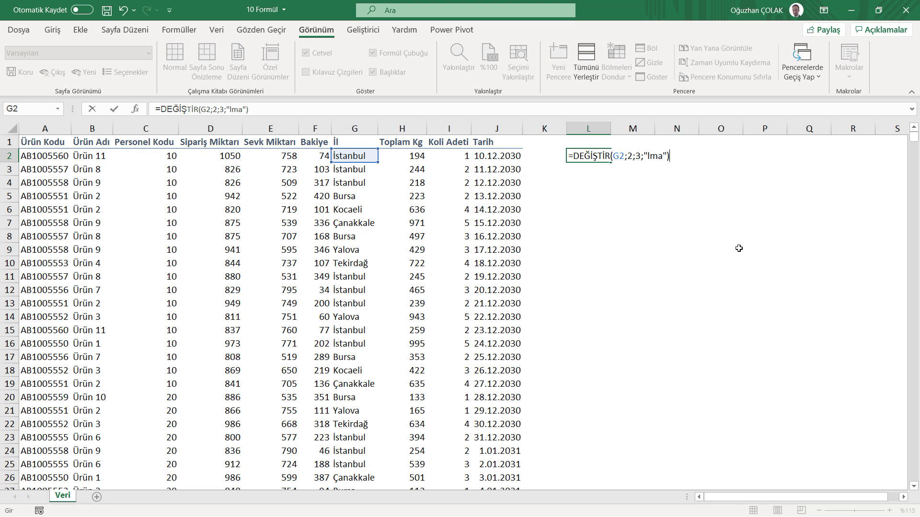
key(ctrl+Return)
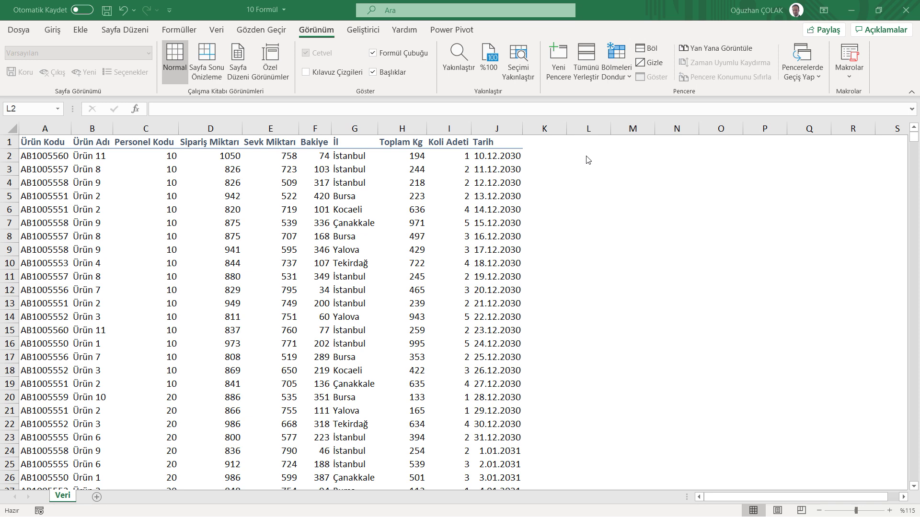
click(582, 154)
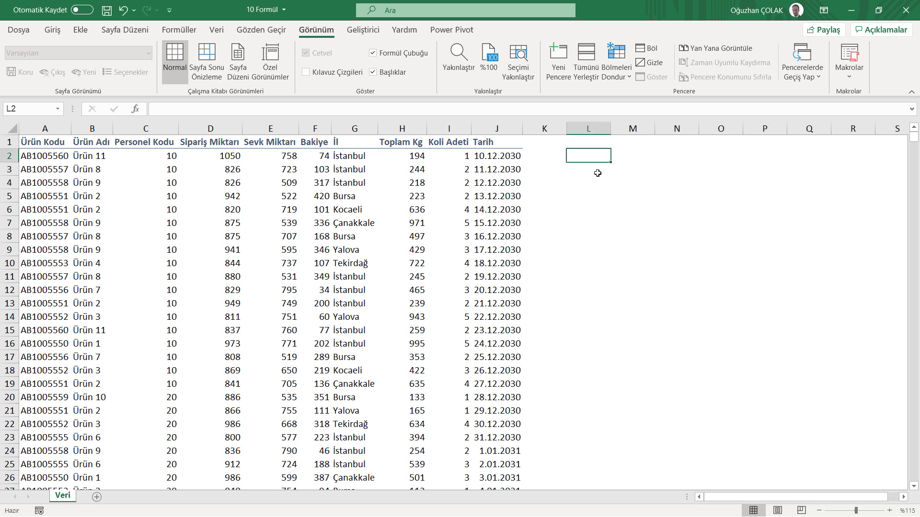
text(=değil)
key(Tab)
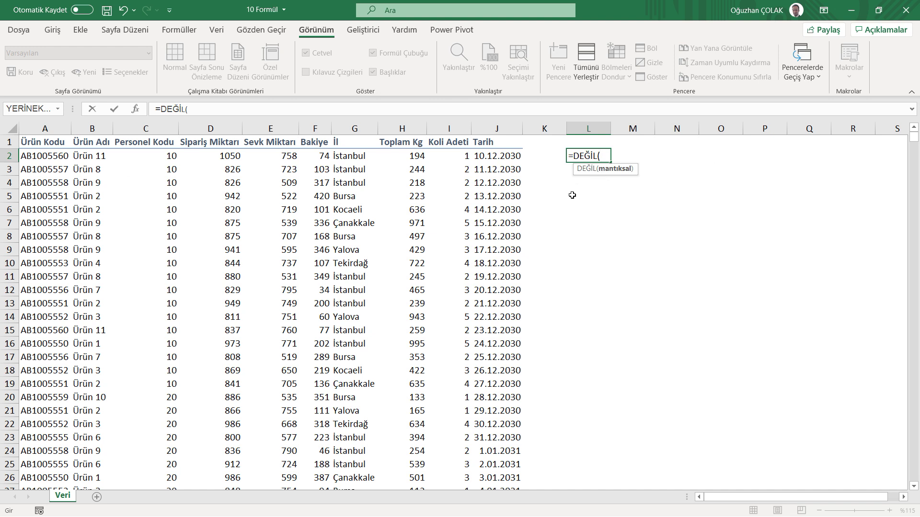
click(414, 152)
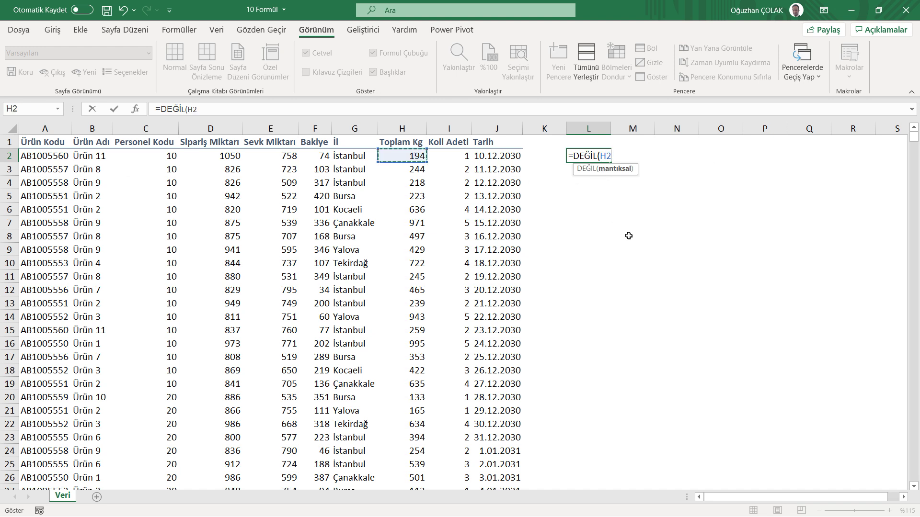
text(>200)
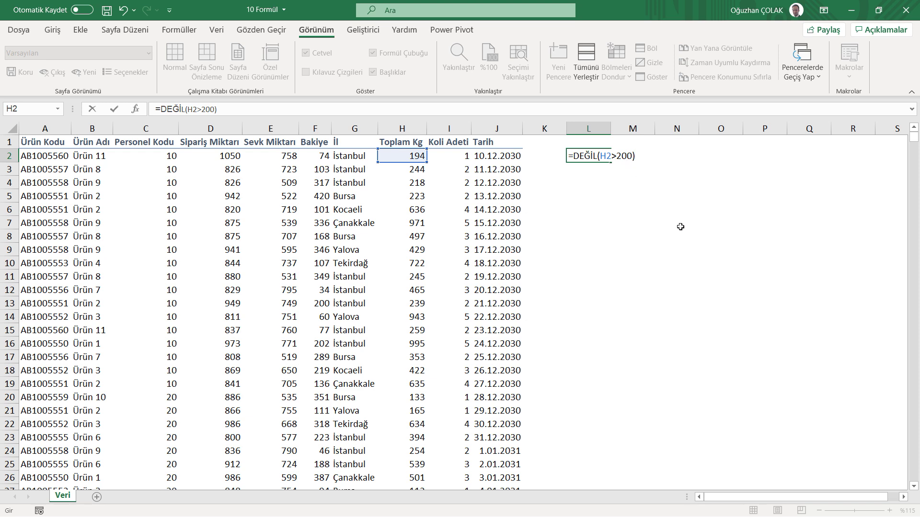
key(Return)
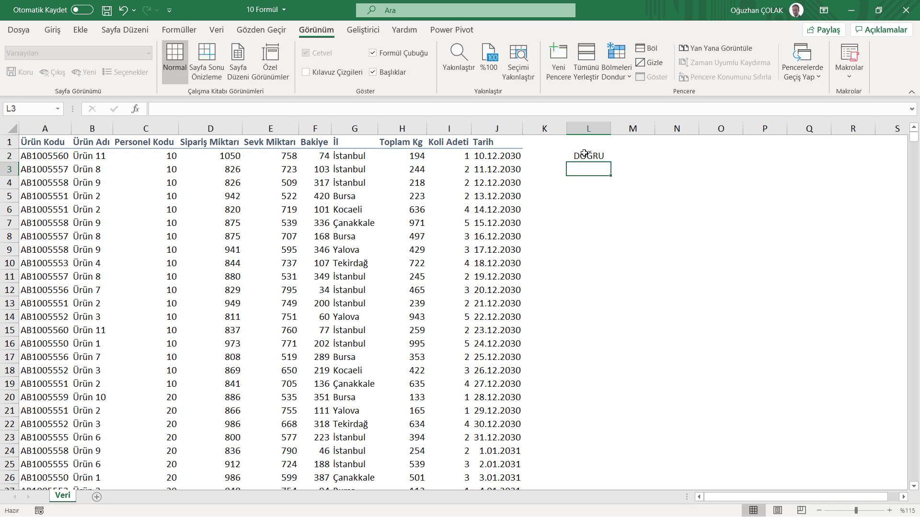
click(585, 155)
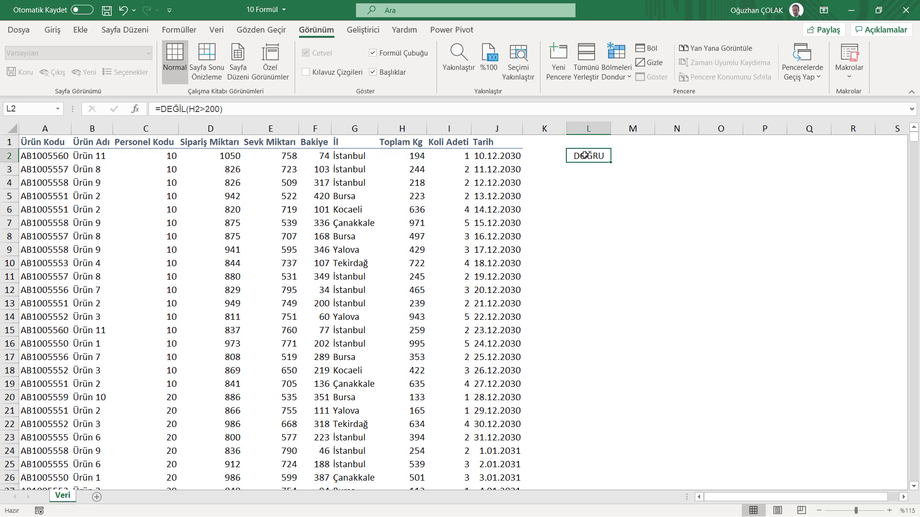
click(416, 157)
text(201)
key(Return)
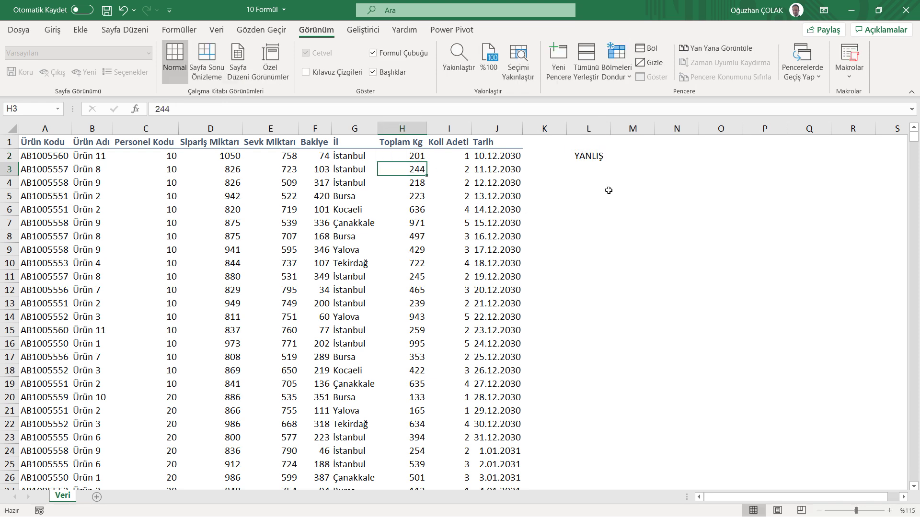
click(123, 10)
click(582, 156)
key(Delete)
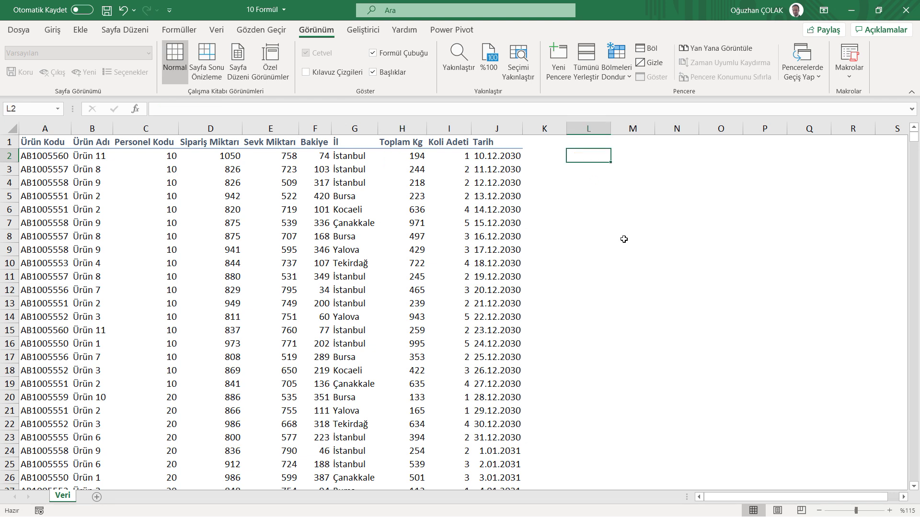
text(=)
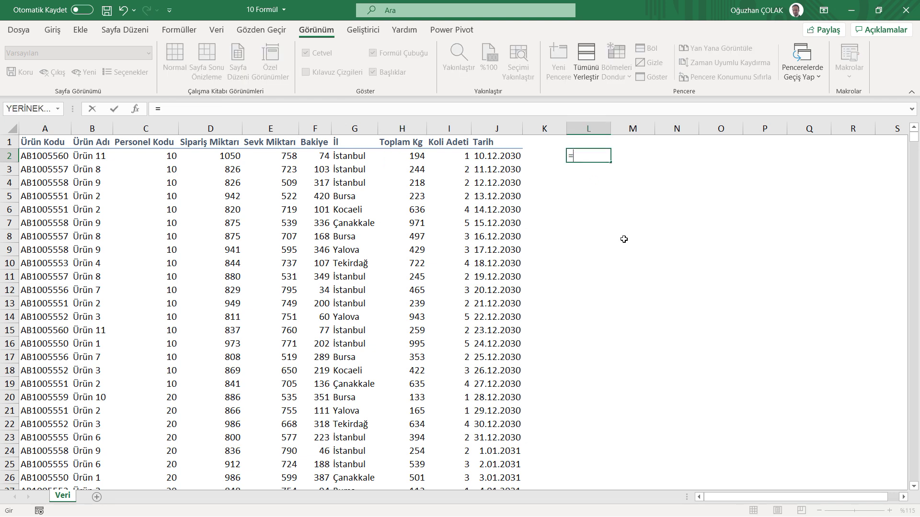
text(eğer)
key(Tab)
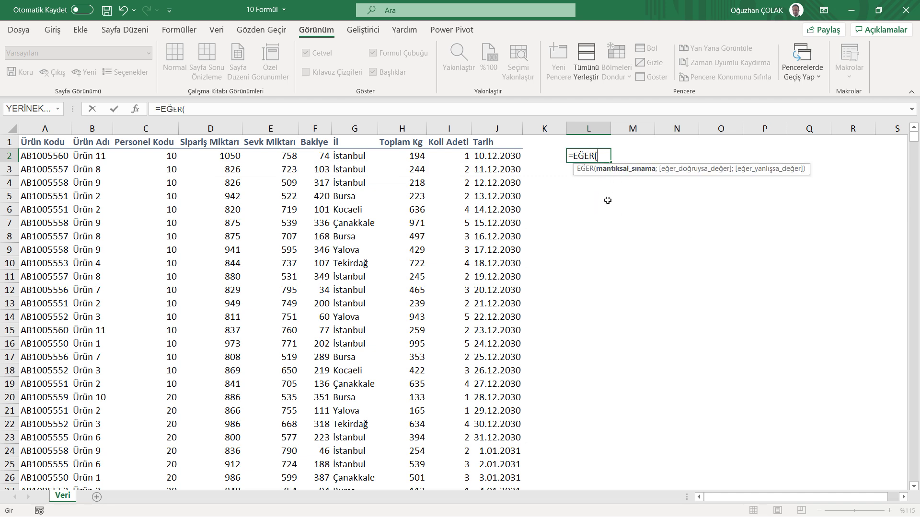
text(değil)
key(Tab)
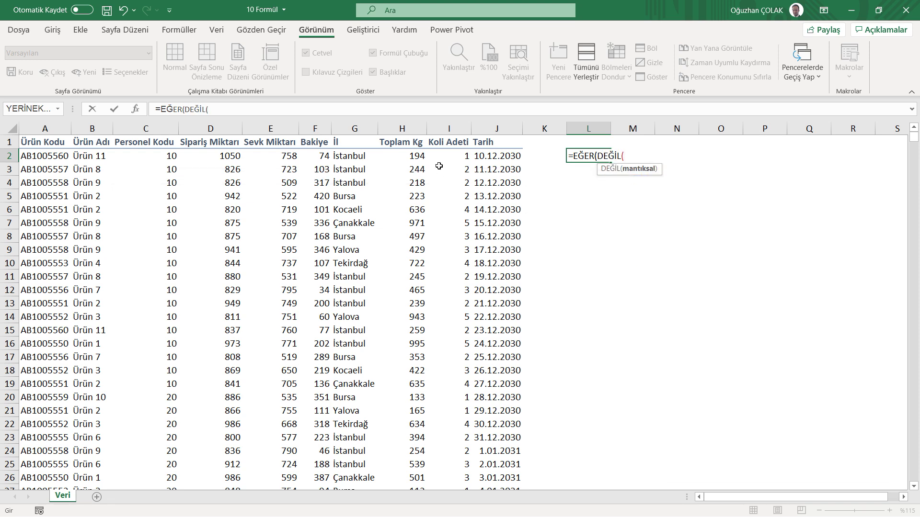
click(410, 157)
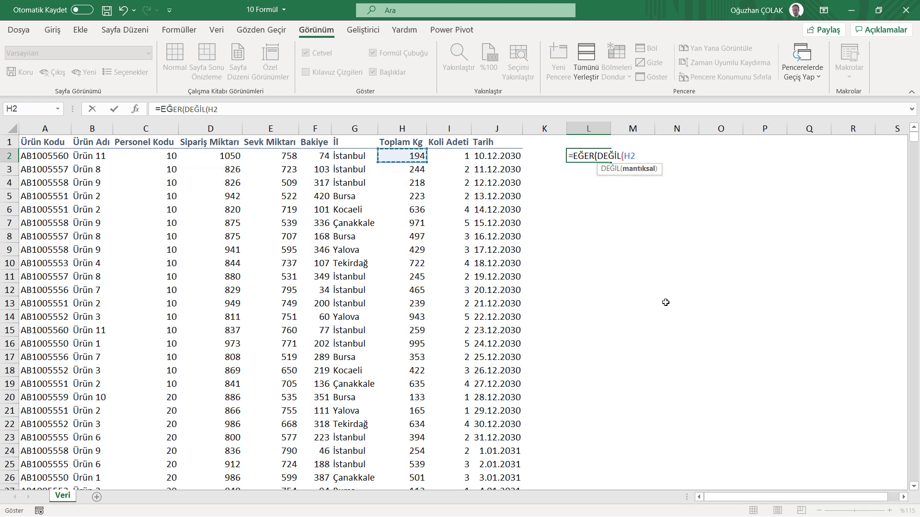
text(>200)
text();)
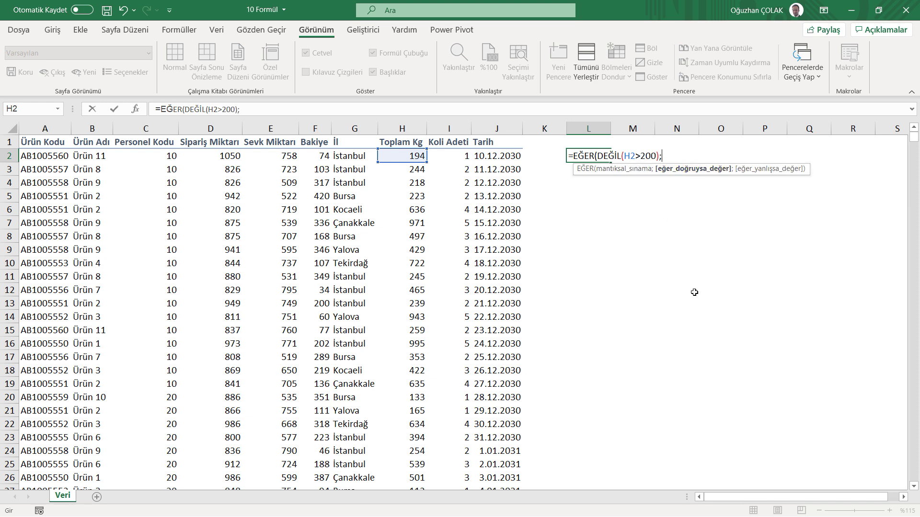
text("Doğru";"Yanl)
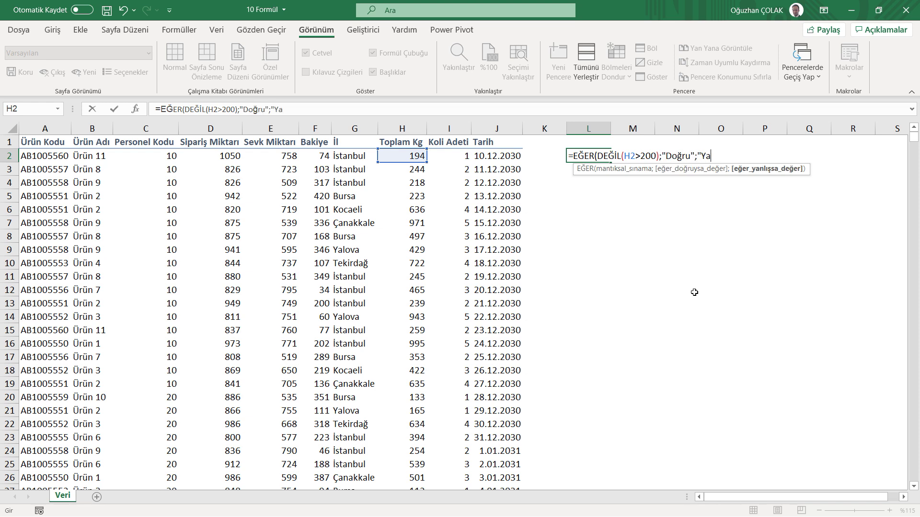
text(ış)
key(Return)
click(586, 154)
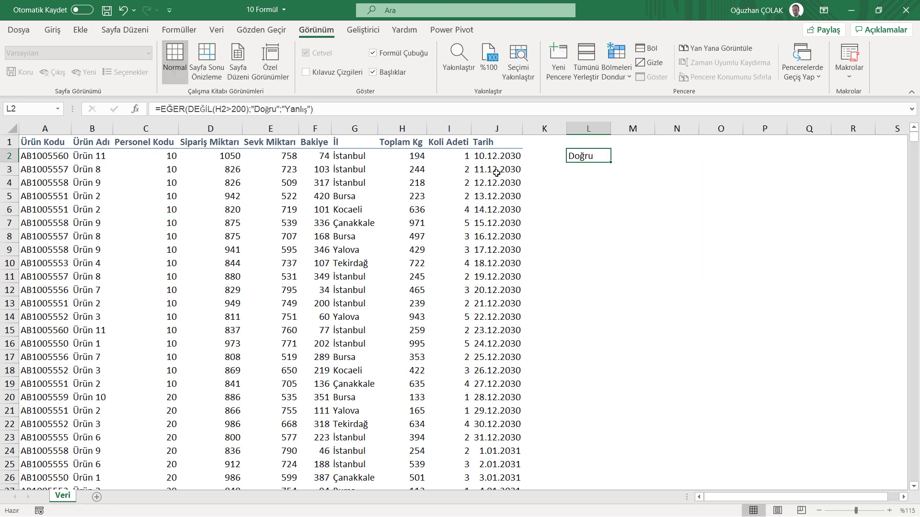
click(416, 158)
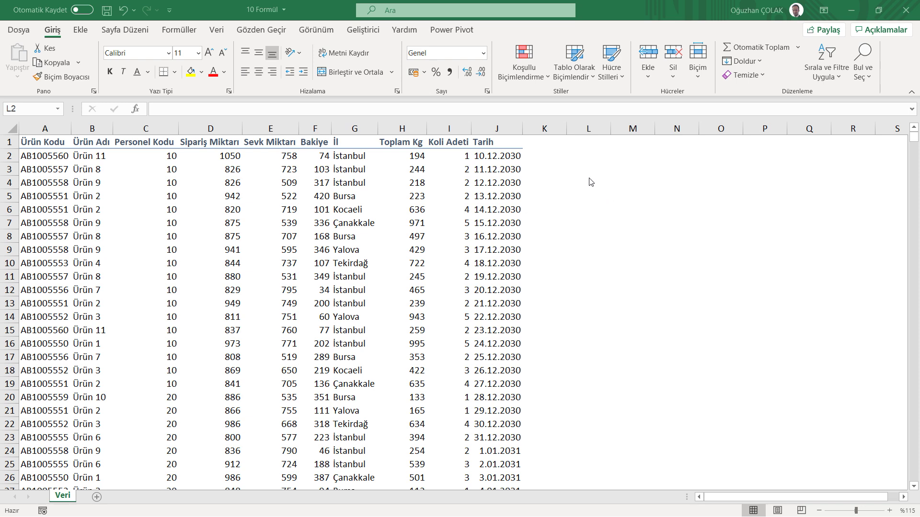
click(588, 160)
- Enter =YERİNEKOY("İstanbul";"İstanbul";"Ankara";1) in L2 so it returns Ankara
text(=)
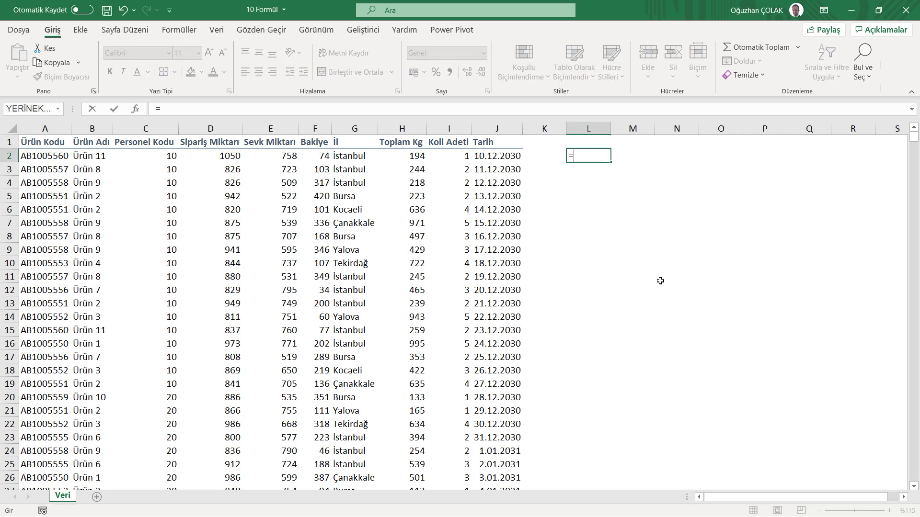
text(yeri)
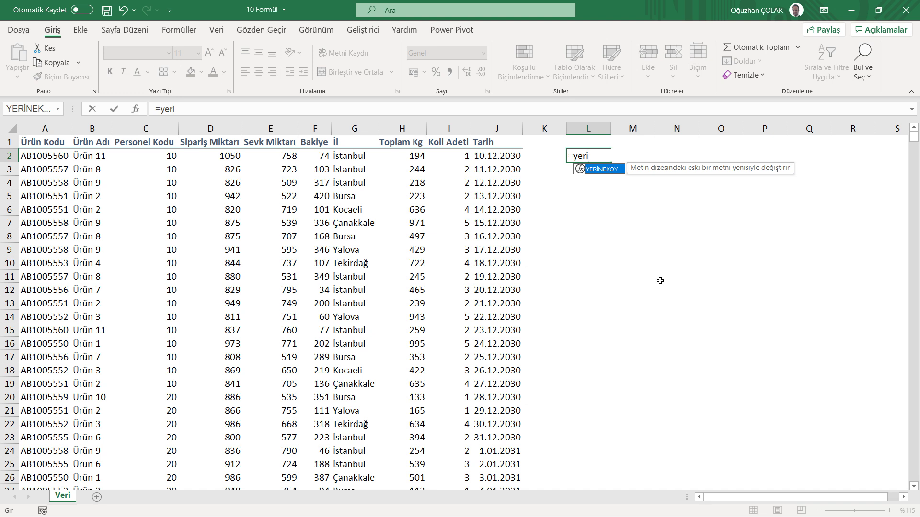
key(Tab)
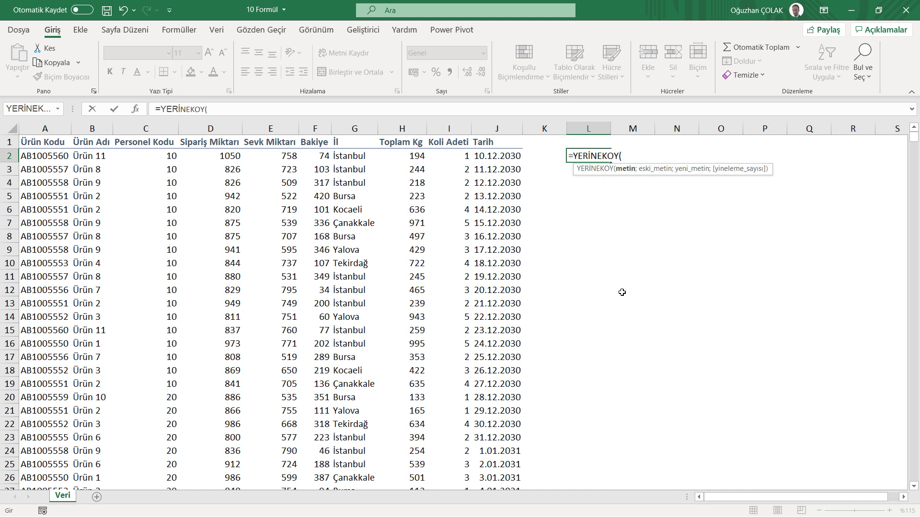
text(İstanbul";")
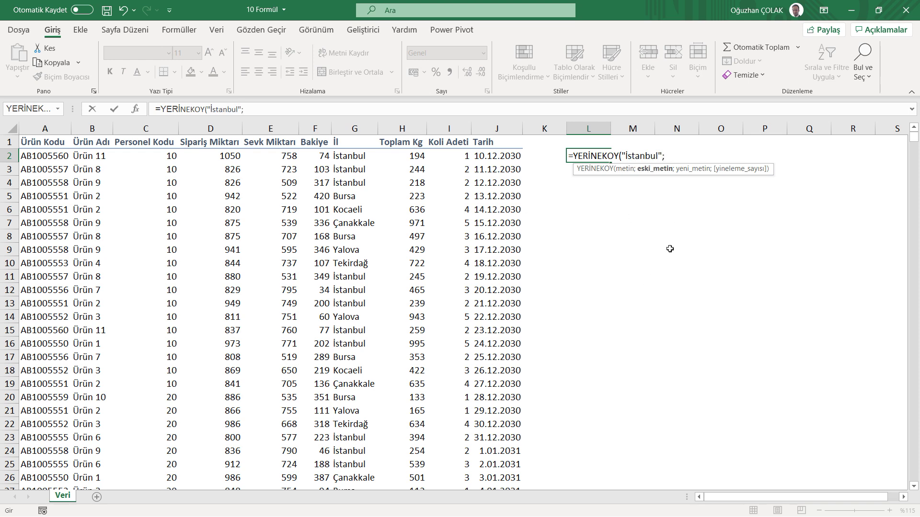
text(İstanbul";"İstanbul)
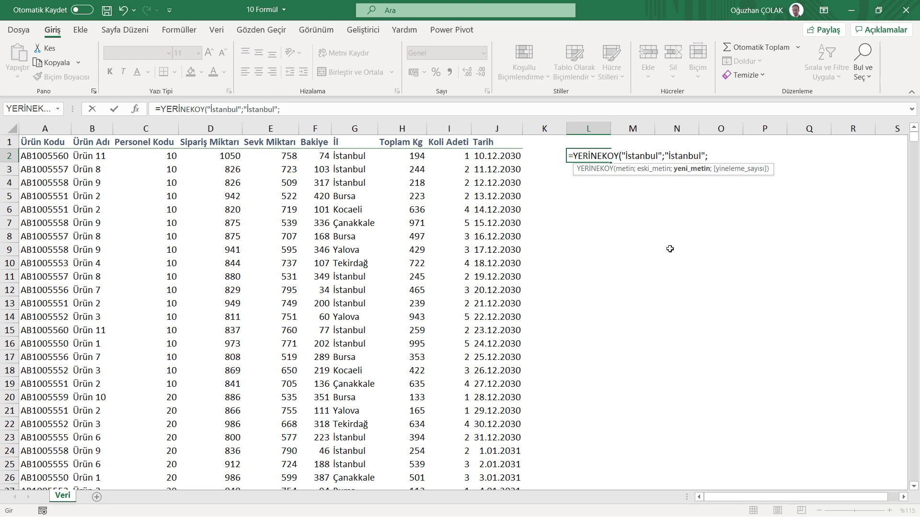
text(Ankara";)
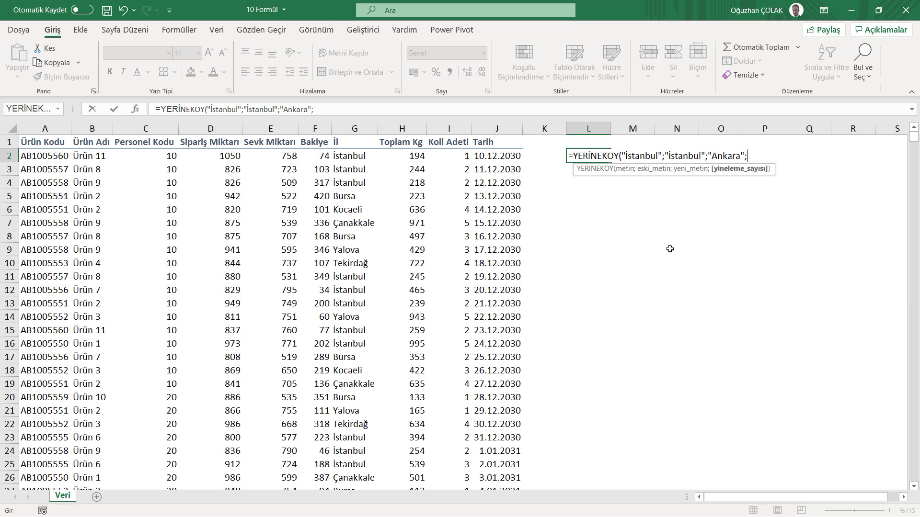
text(1)
key(Return)
click(581, 152)
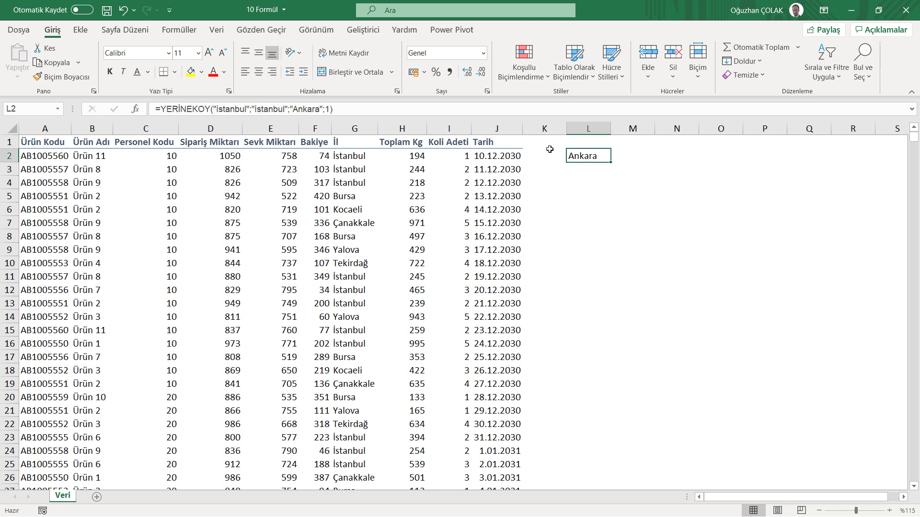